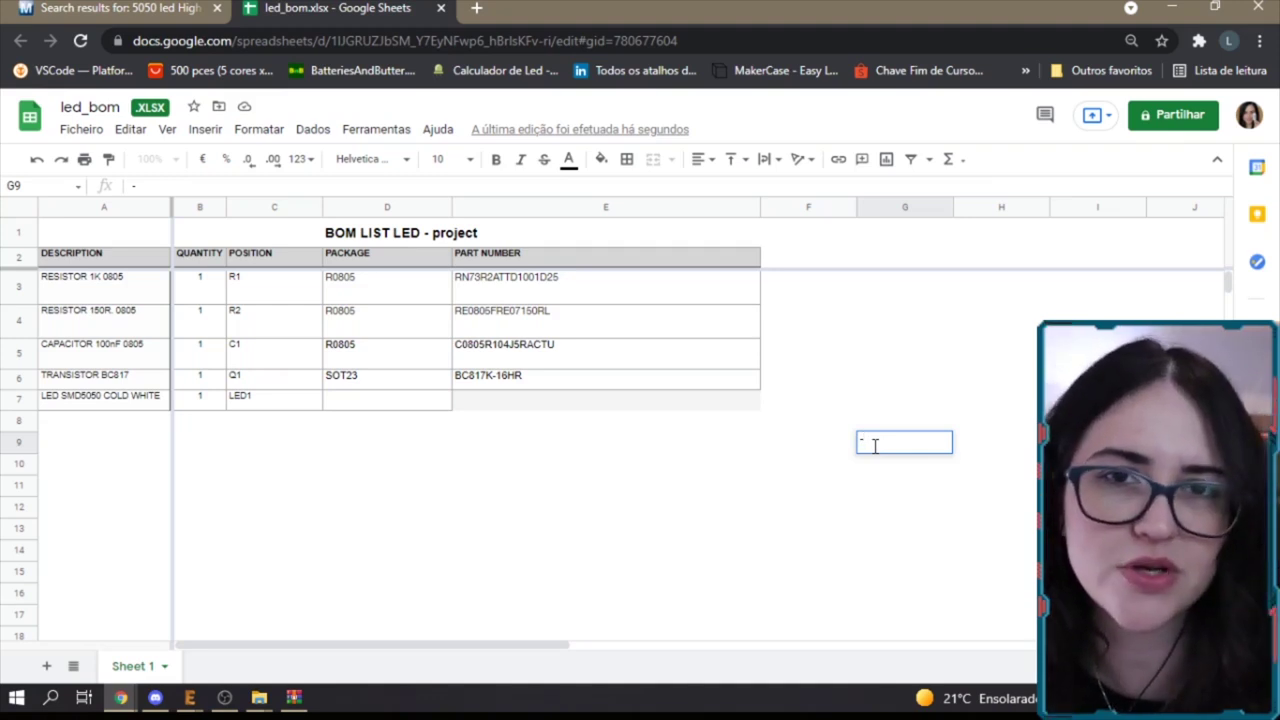
Review the bill of materials' description, quantity, position, package and part number entries, including the 1K resistor row
click(114, 260)
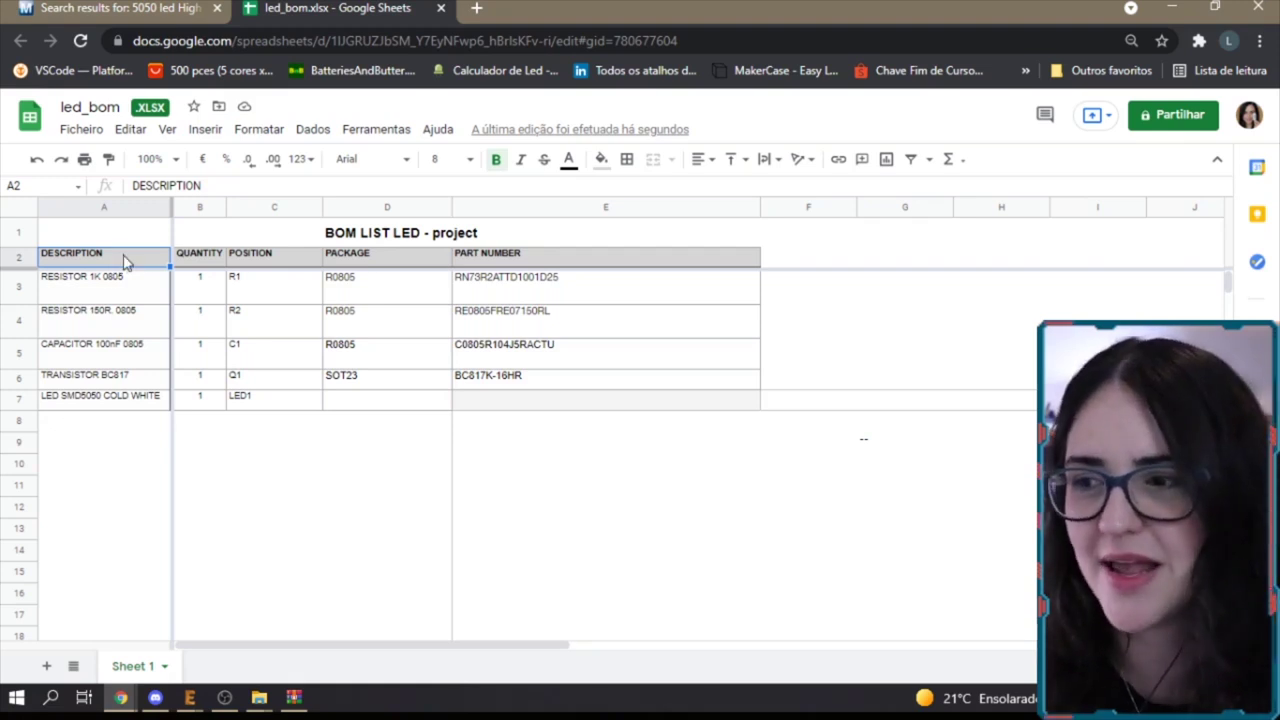
click(48, 289)
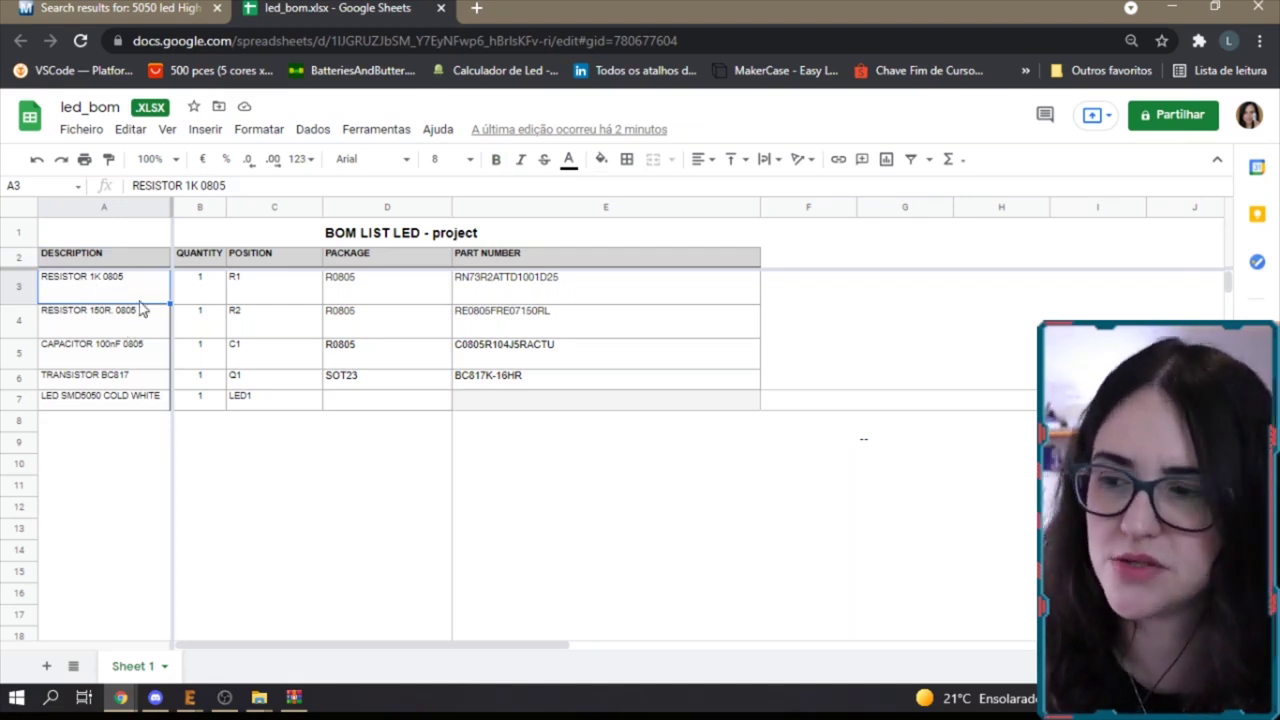
click(128, 378)
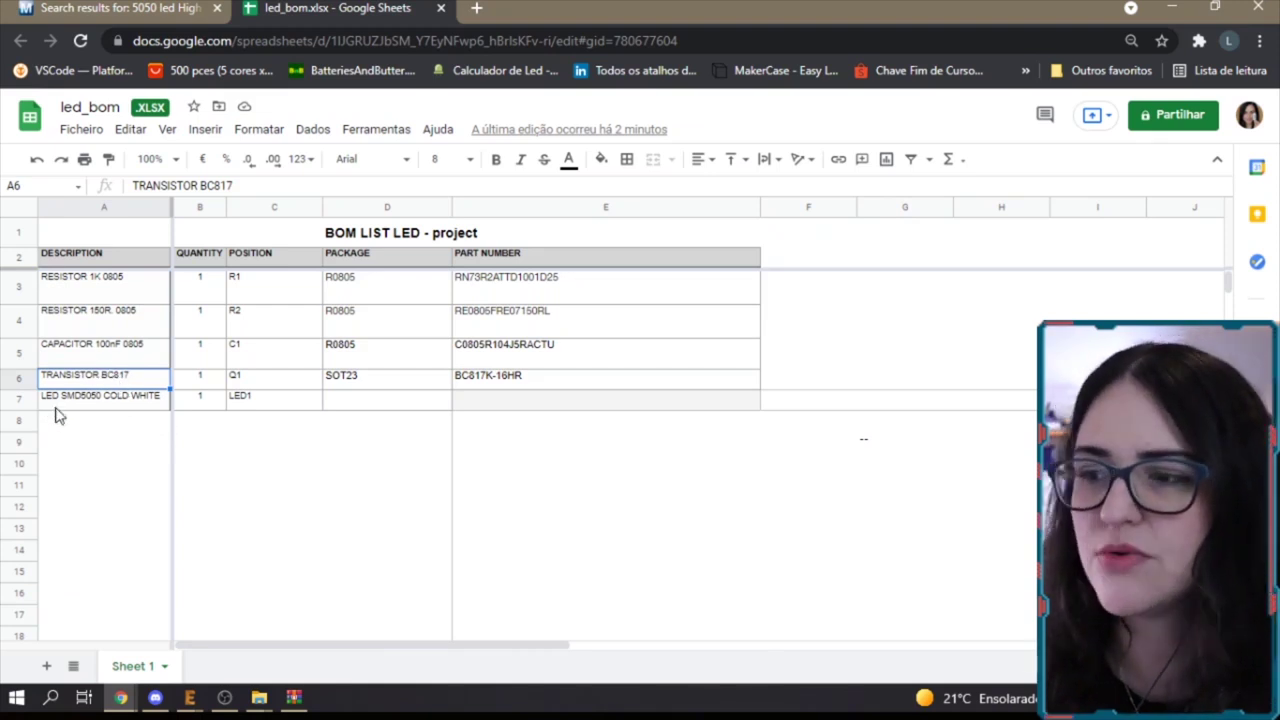
click(124, 403)
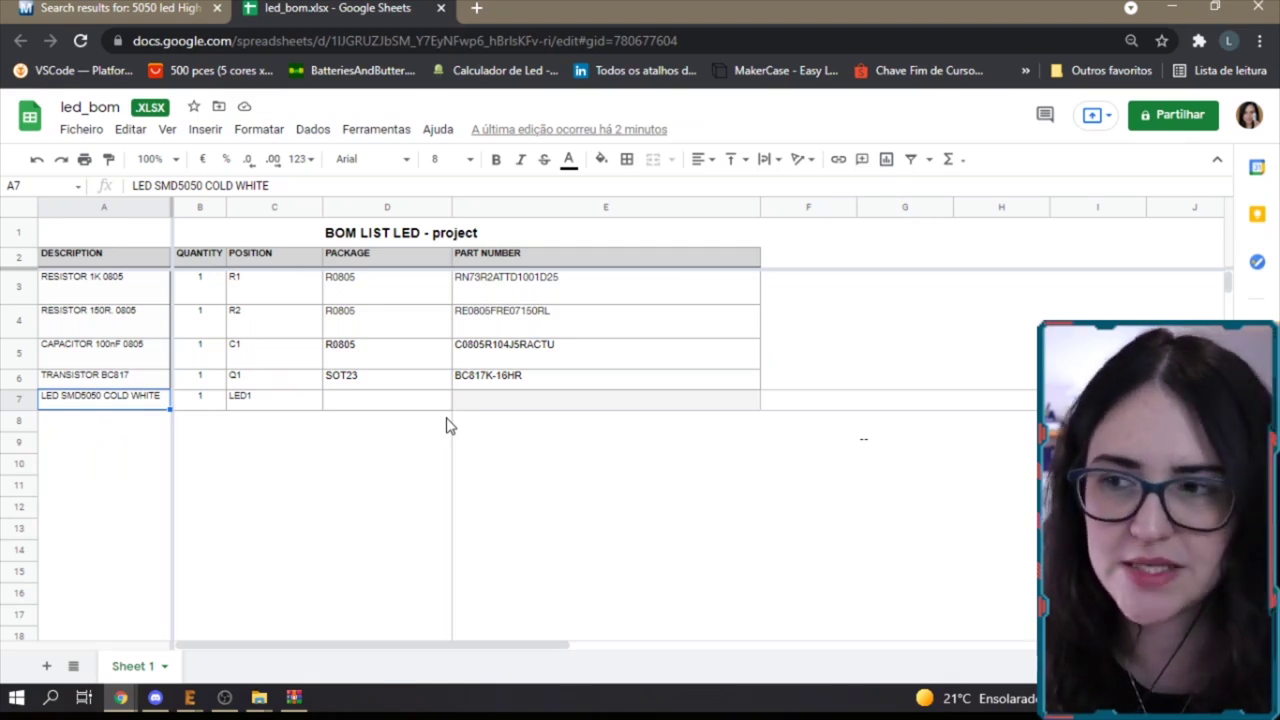
click(222, 287)
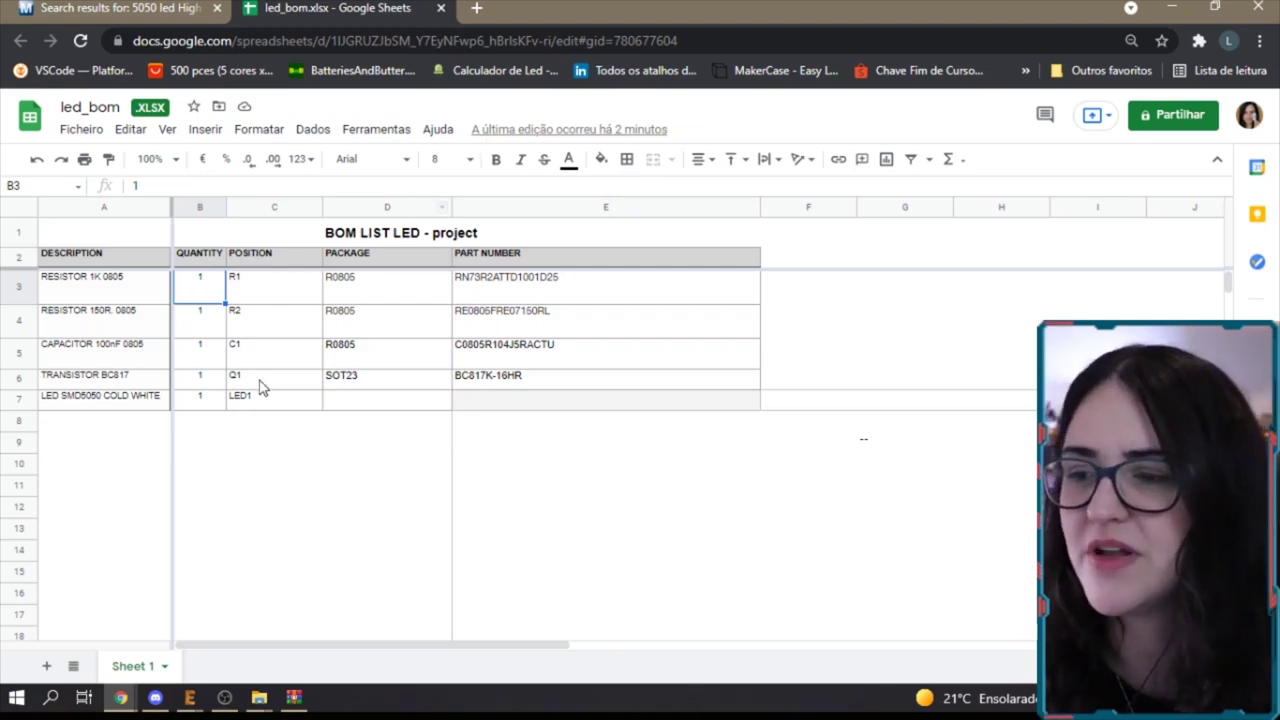
click(277, 299)
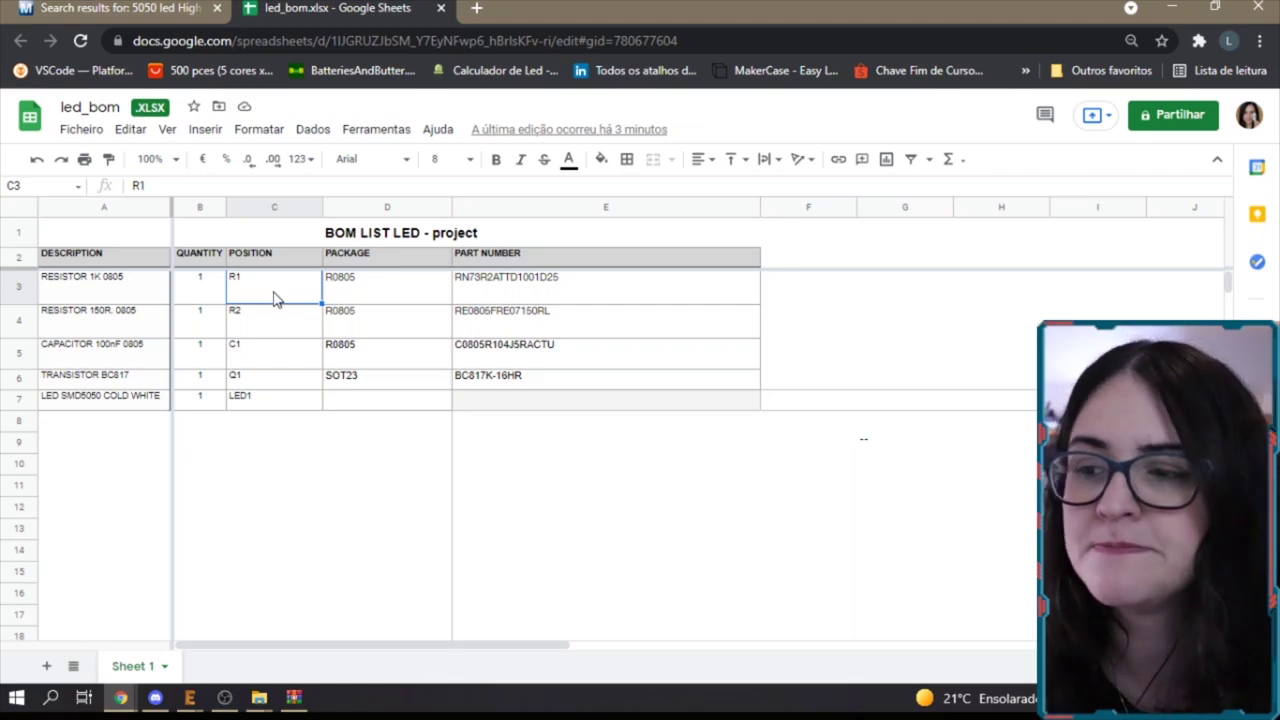
click(372, 290)
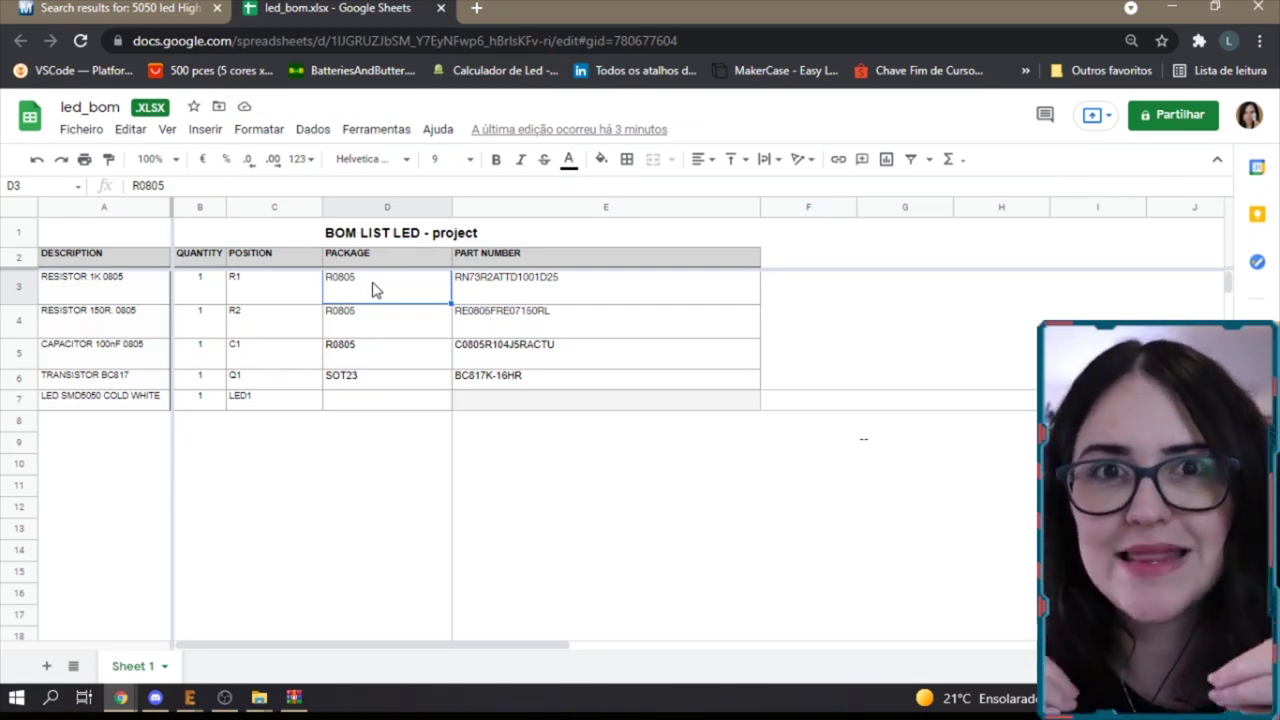
click(579, 292)
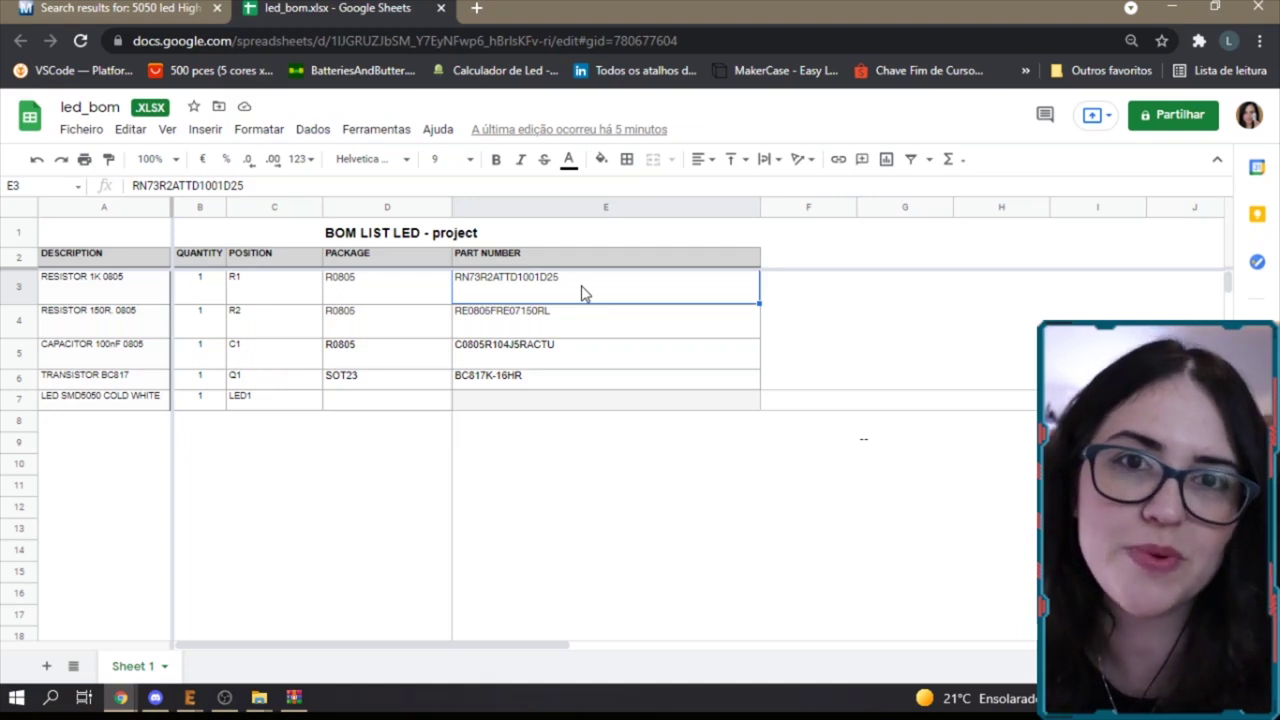
Enter a hyphen in cell E10 below the parts table
click(676, 465)
text(-)
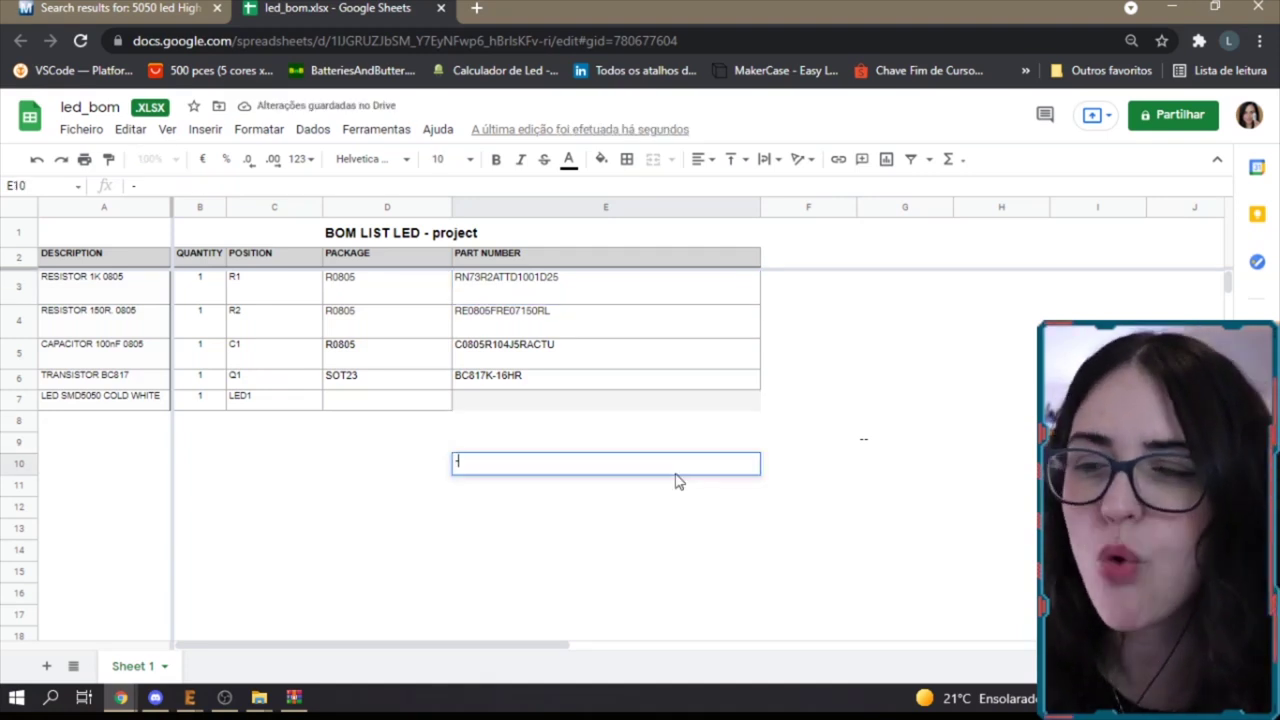
click(415, 287)
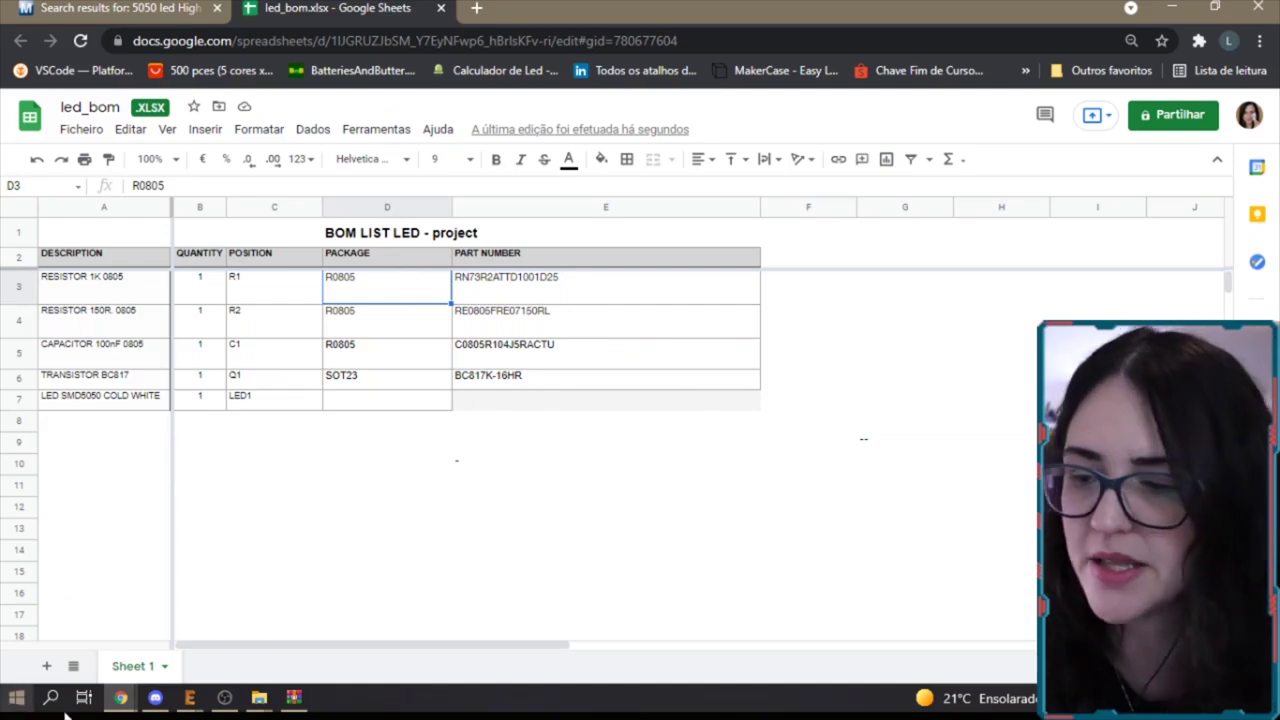
Switch to EAGLE, bring up the component library for adding parts and select the first BC817 NPN transistor variant
click(189, 697)
click(516, 624)
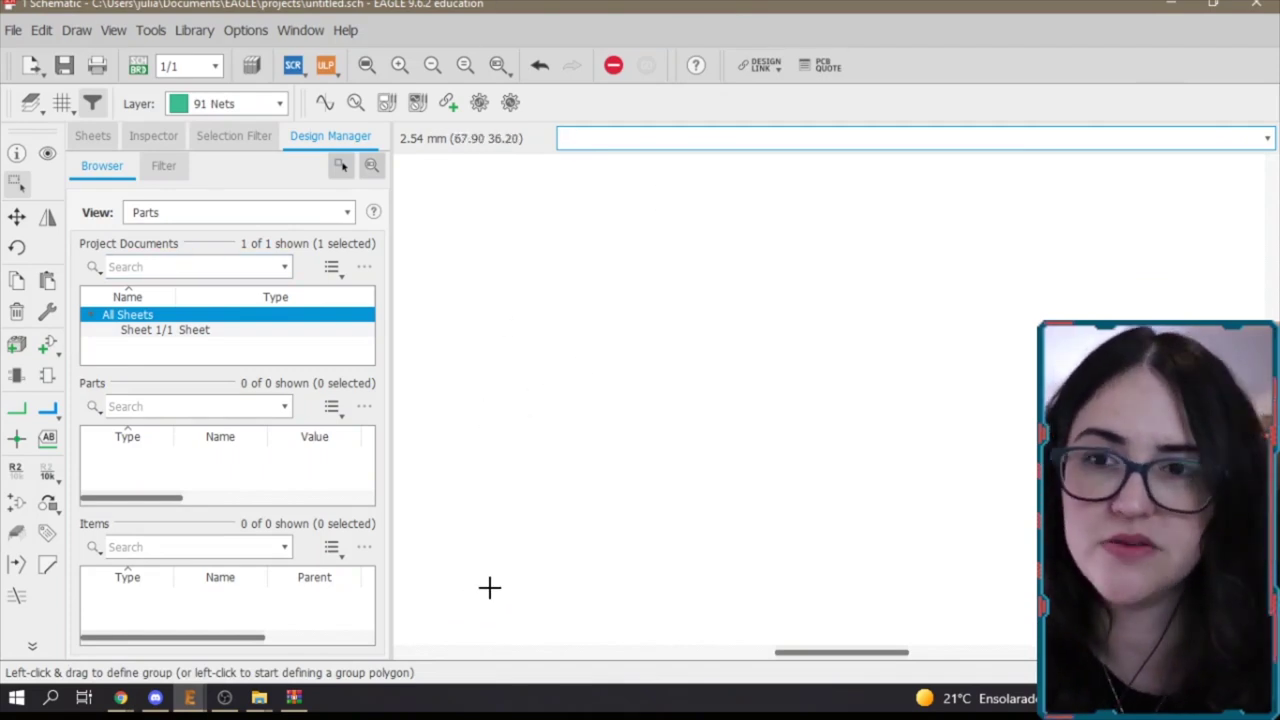
click(42, 348)
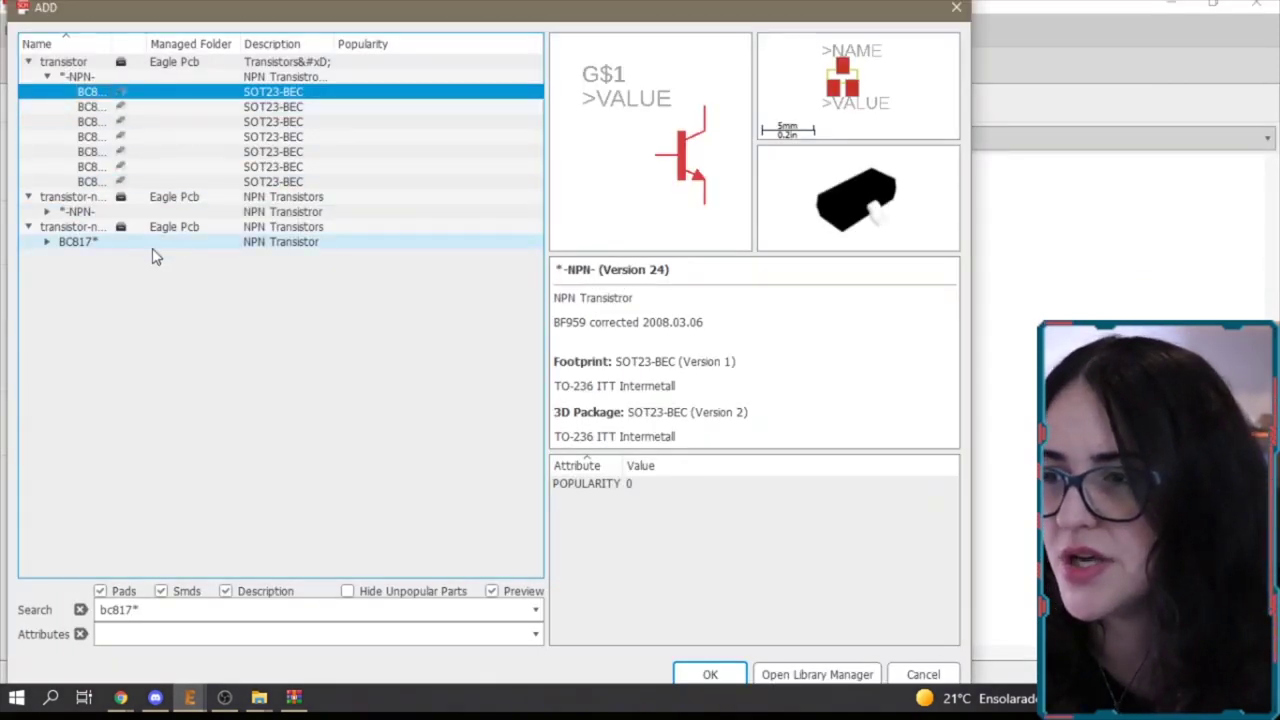
click(85, 106)
click(88, 92)
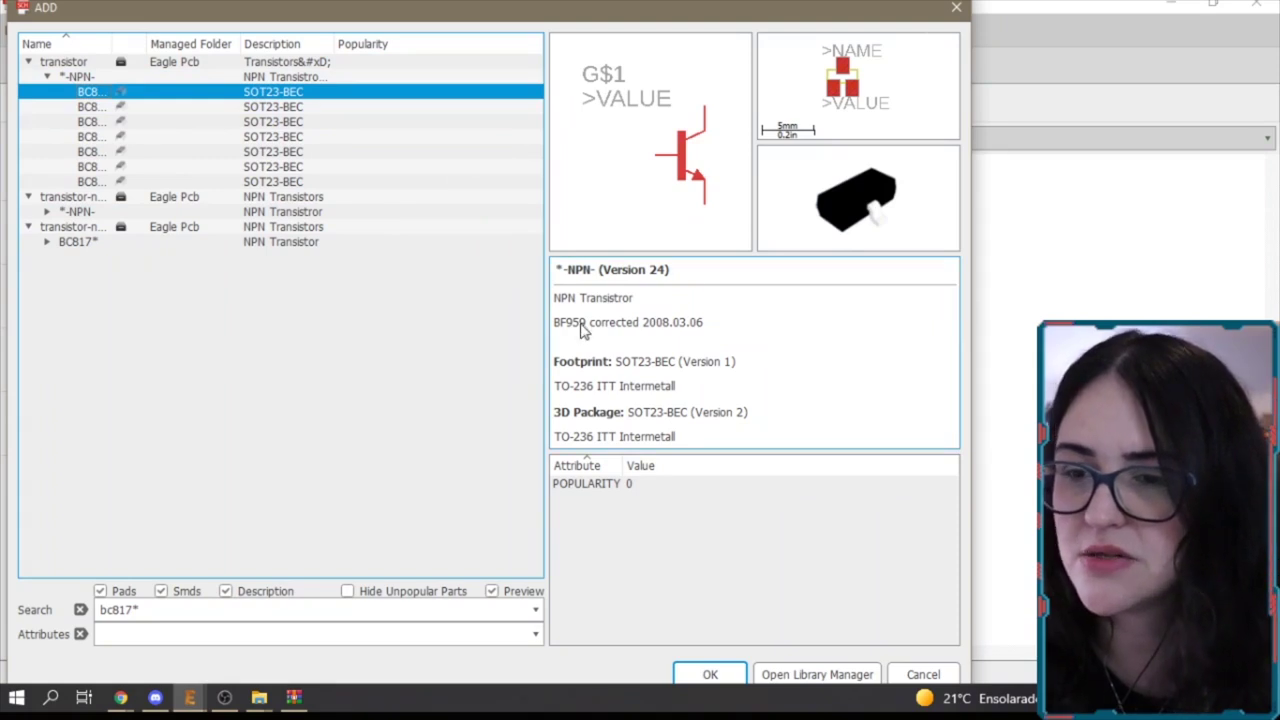
Read the footprint and 3D package details of the selected BC817 transistor
drag(554, 362, 678, 366)
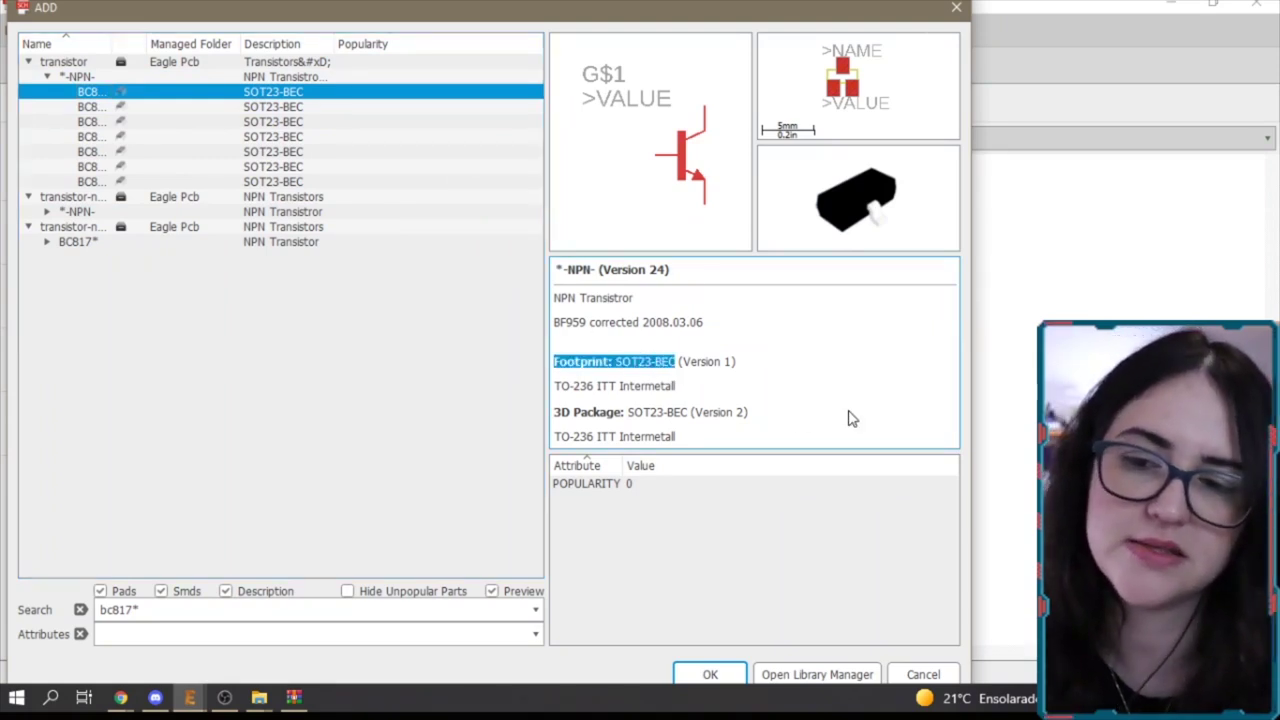
drag(555, 414, 681, 414)
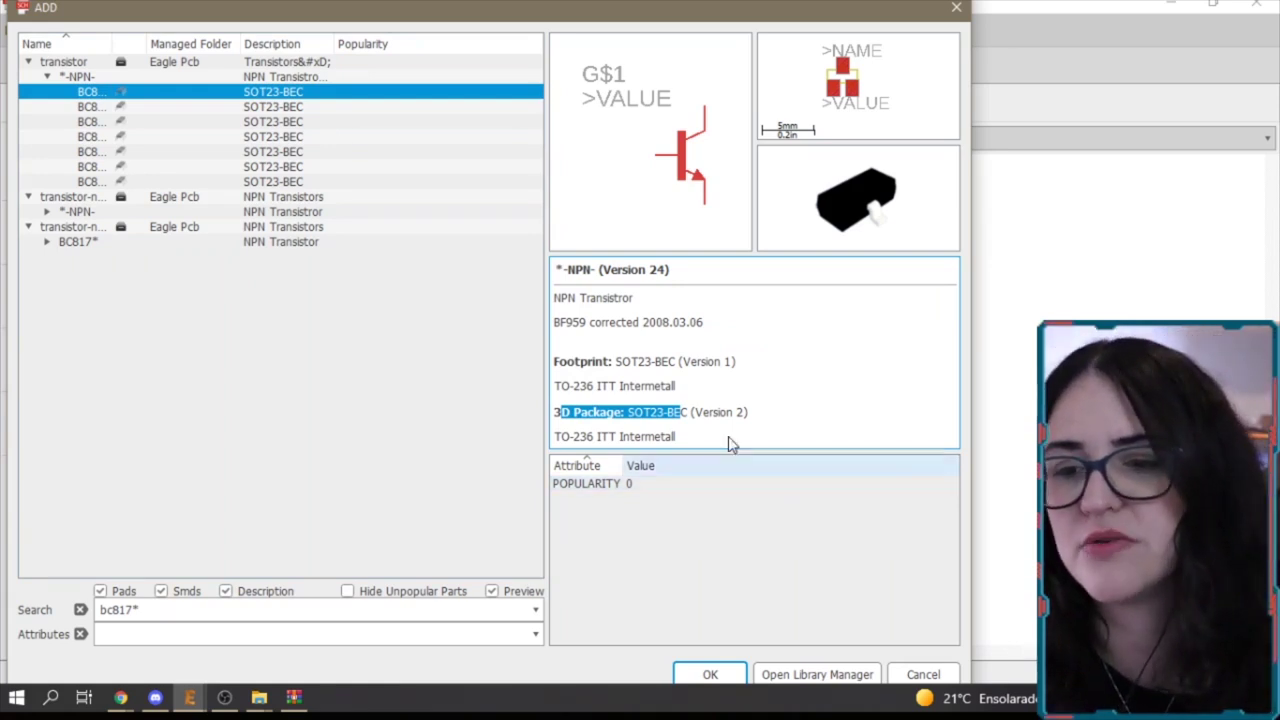
drag(694, 416, 645, 416)
click(690, 420)
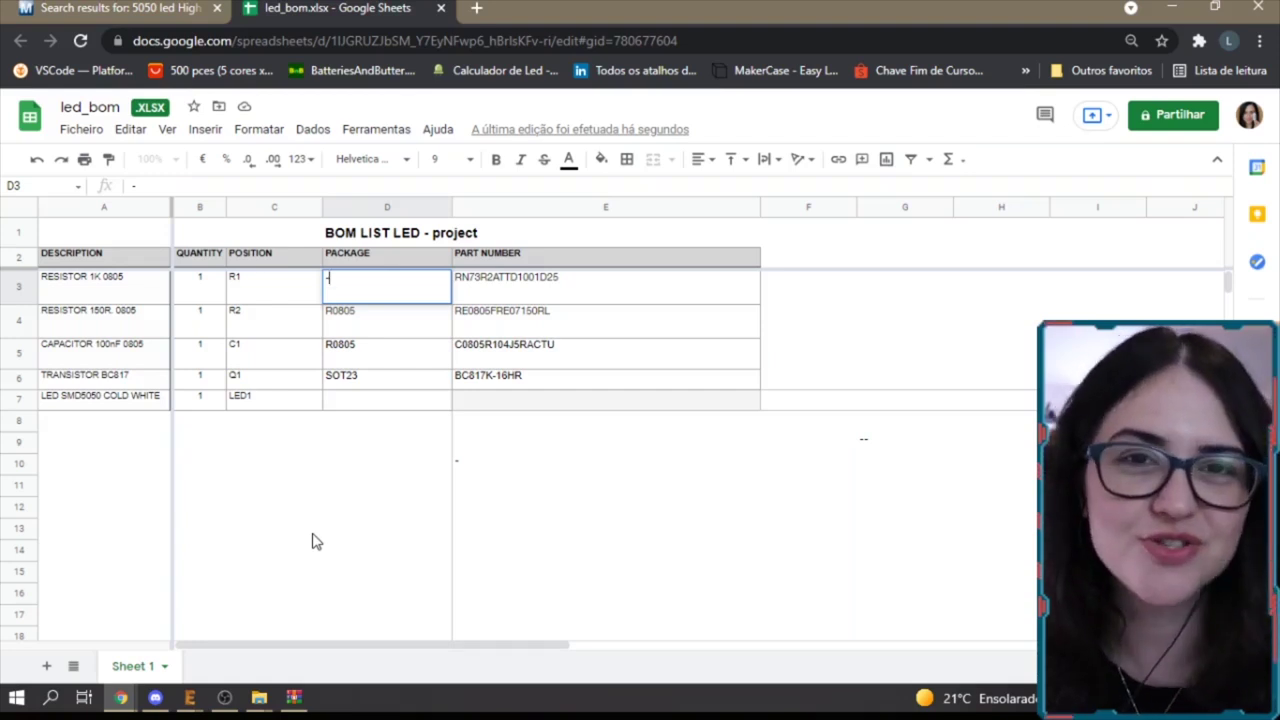
Set the package of the 1K resistor R1 to R0805
key(BackSpace)
text(0)
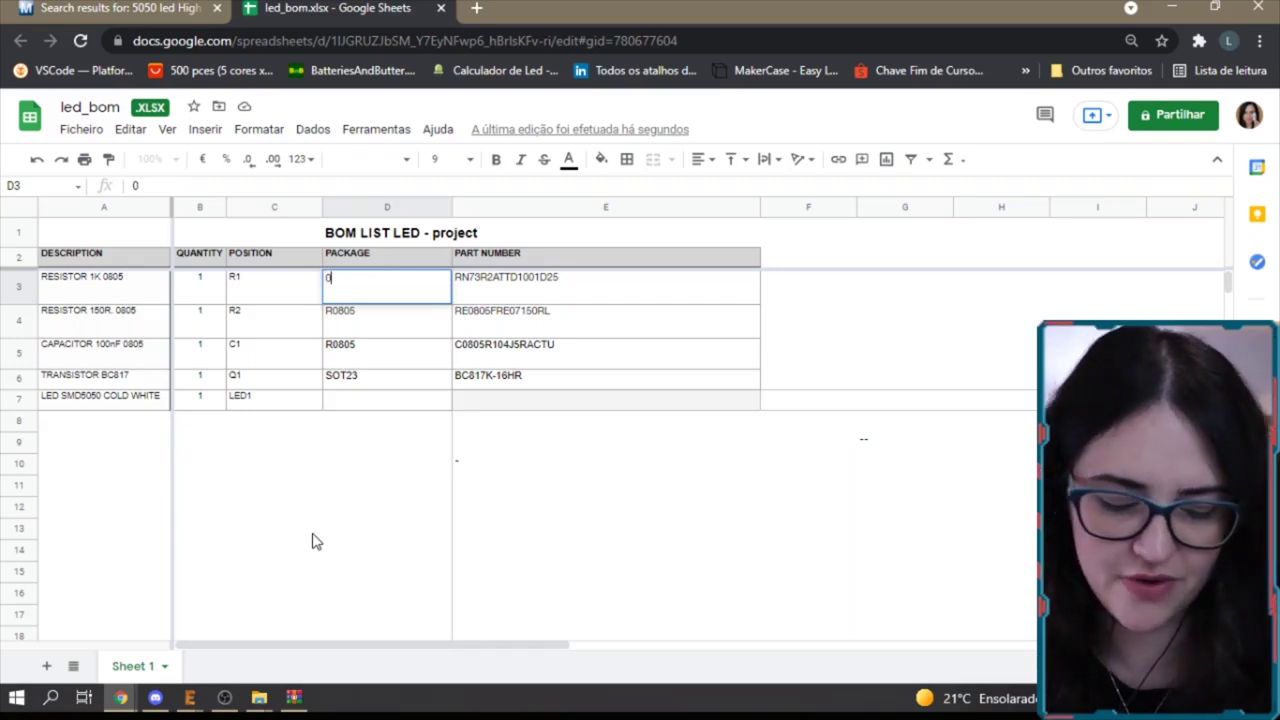
text(805)
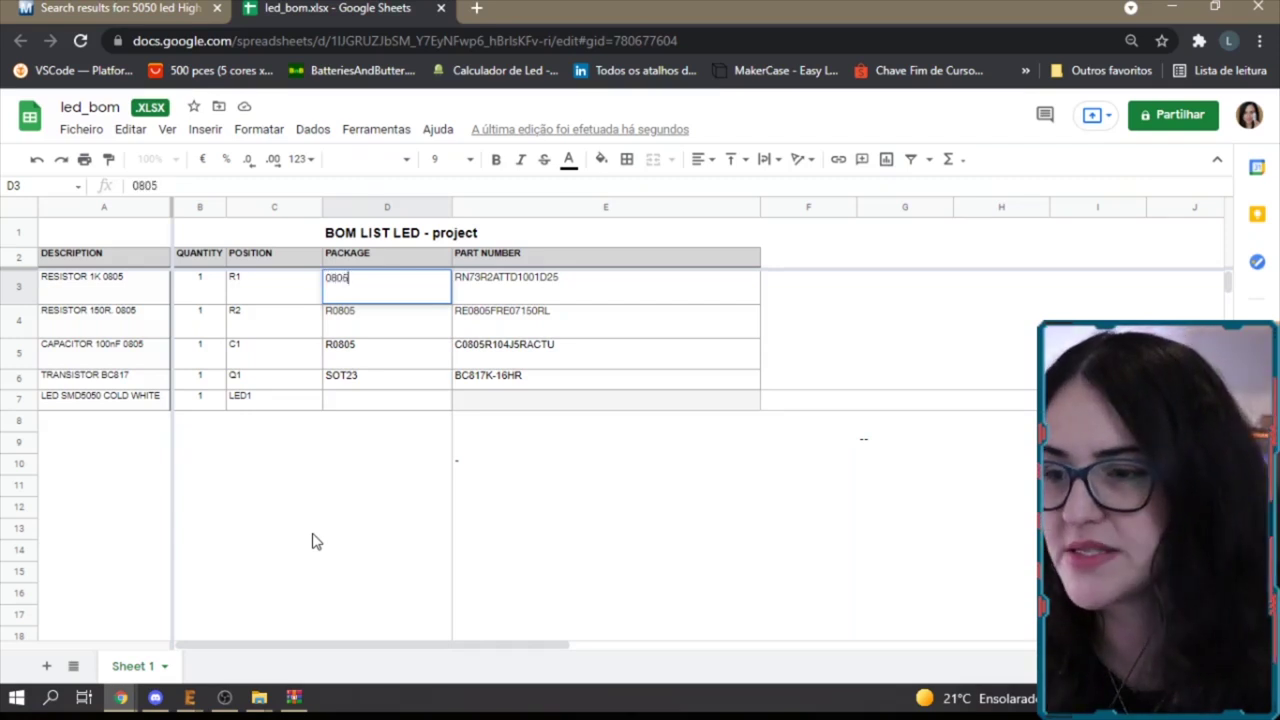
key(shift+Tab)
key(shift+Tab)
key(shift+Tab)
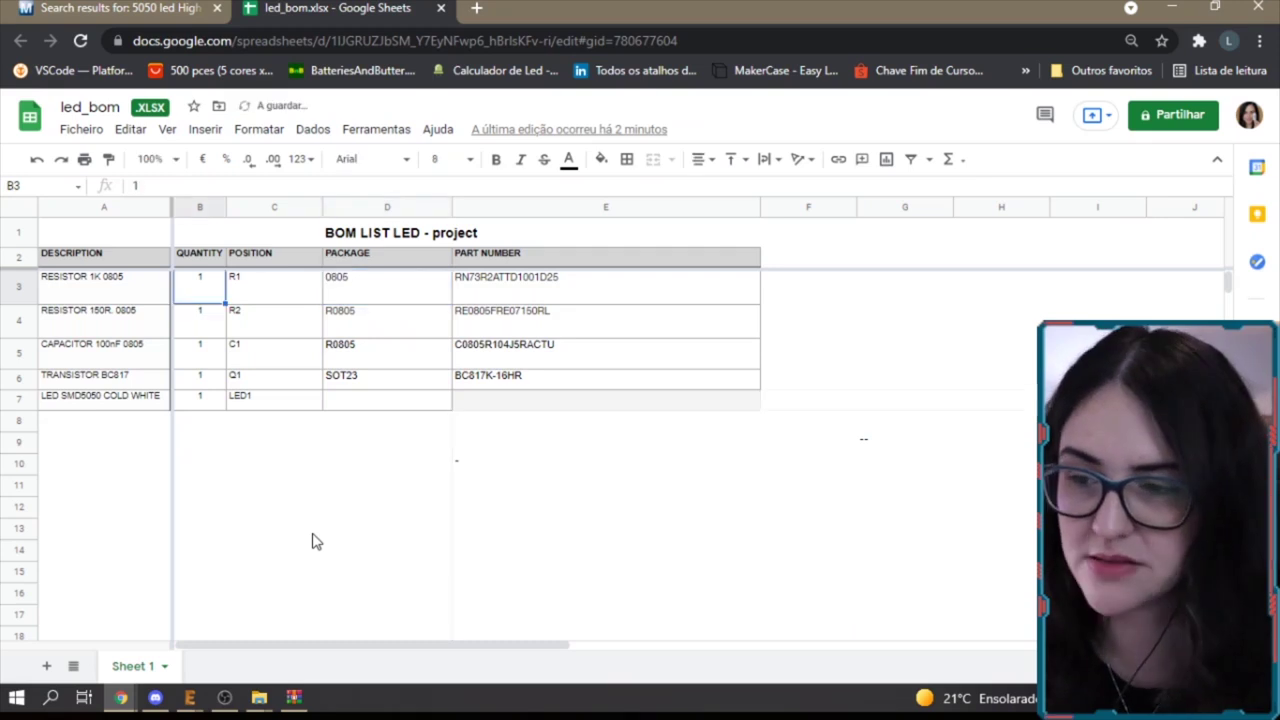
click(333, 290)
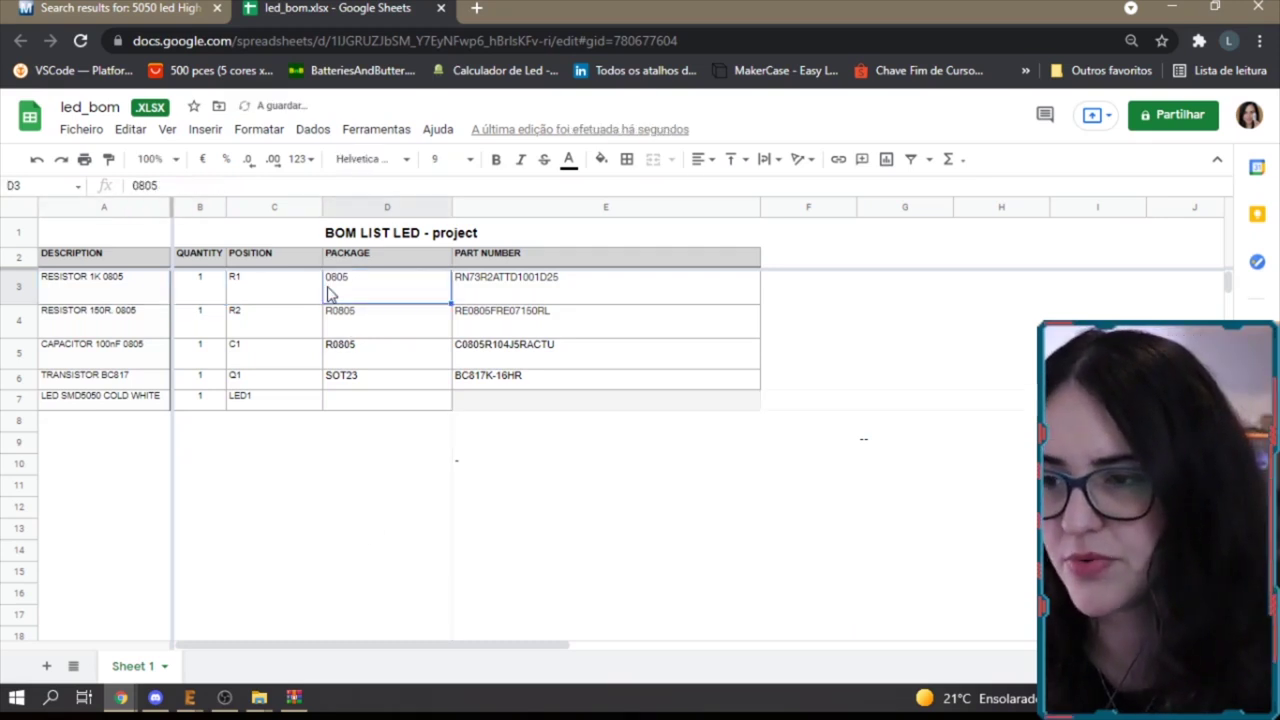
double_click(331, 280)
text(R)
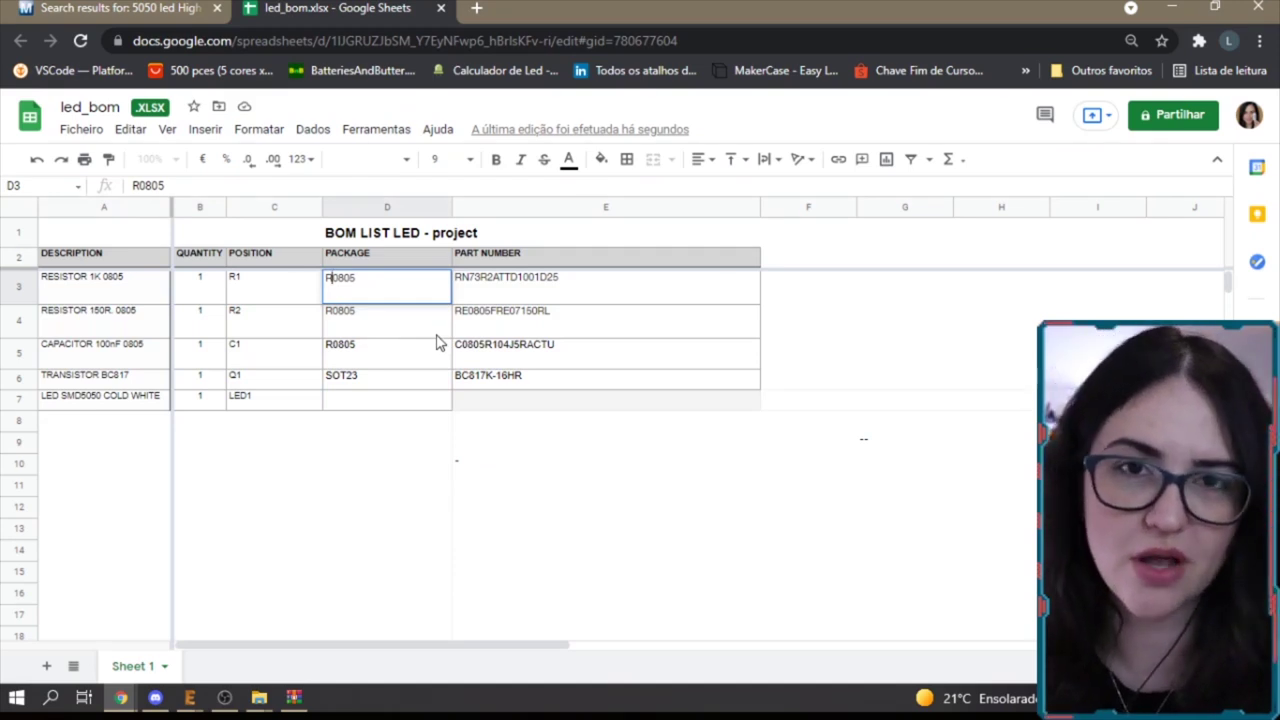
click(1097, 441)
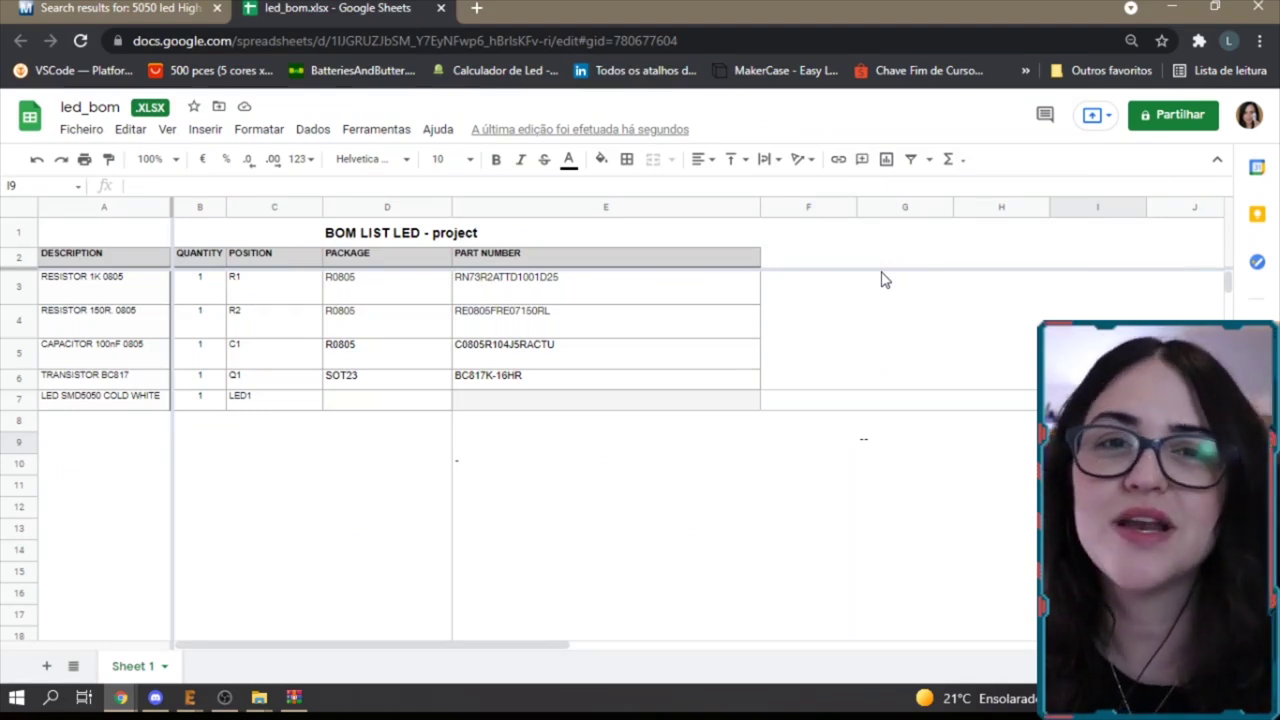
Enter 5050 as the package of LED1, the SMD5050 cold white LED
click(45, 400)
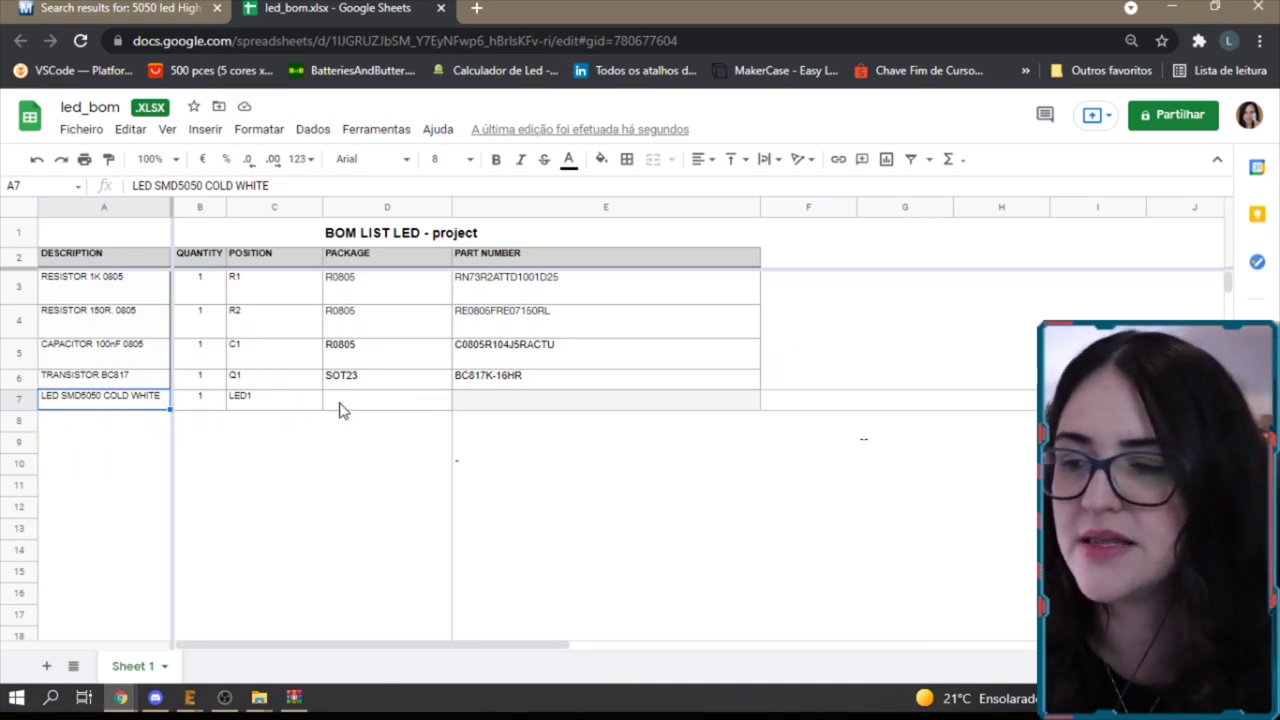
click(262, 401)
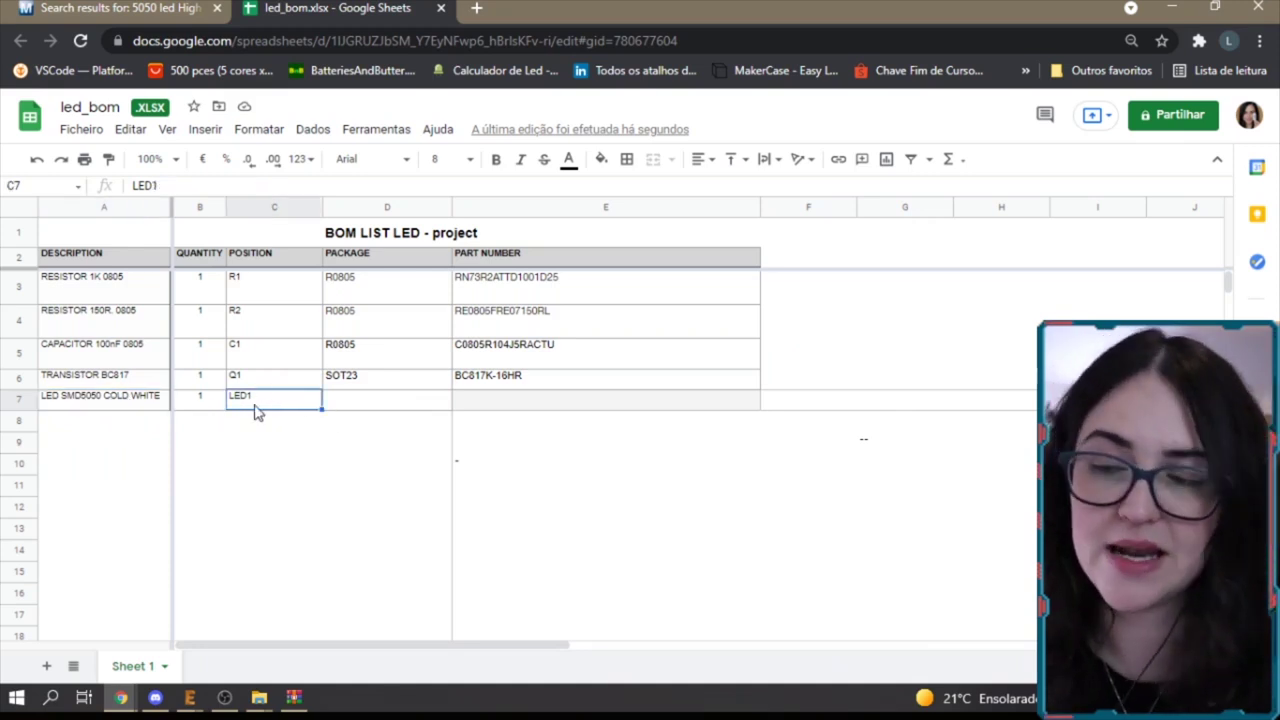
click(340, 406)
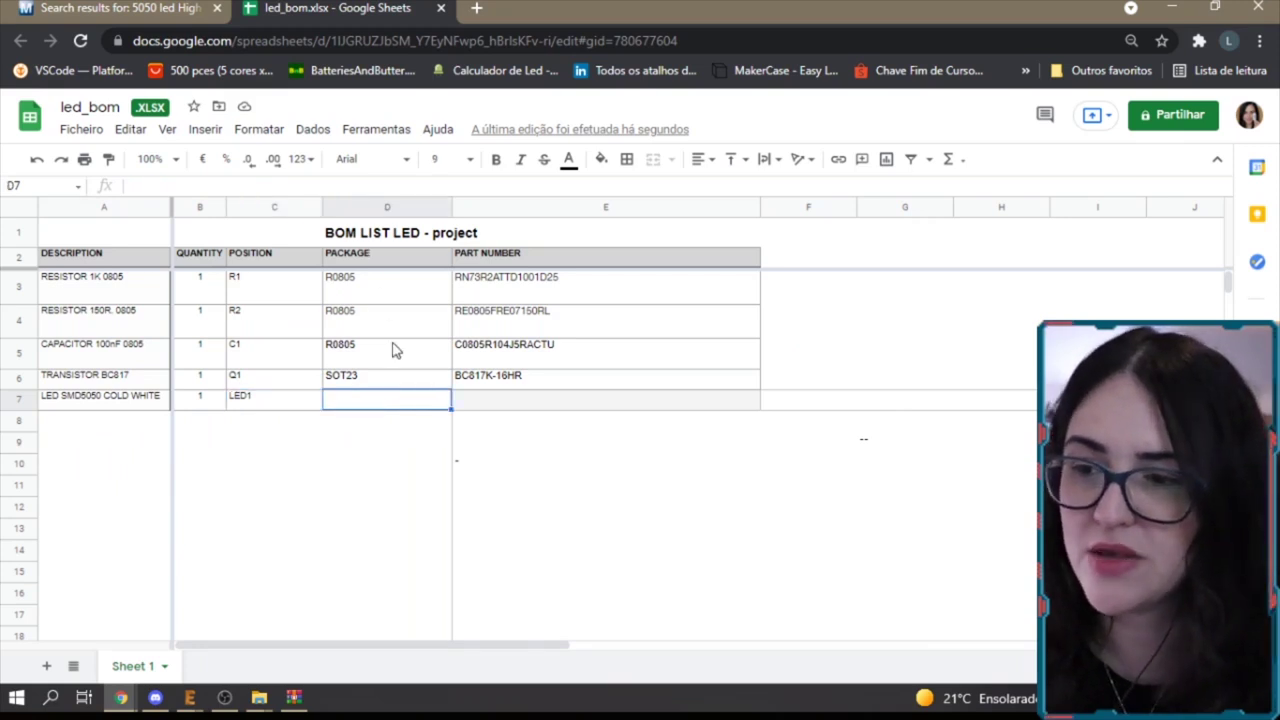
text(5050)
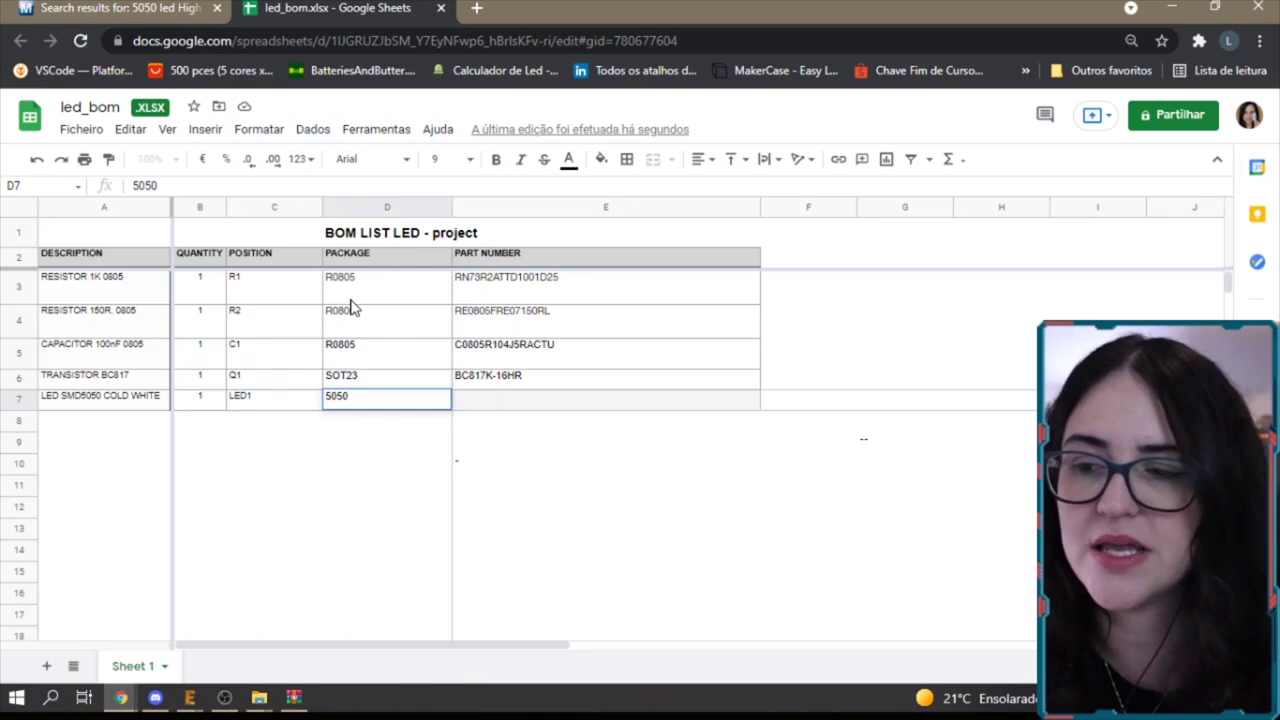
click(489, 438)
click(498, 402)
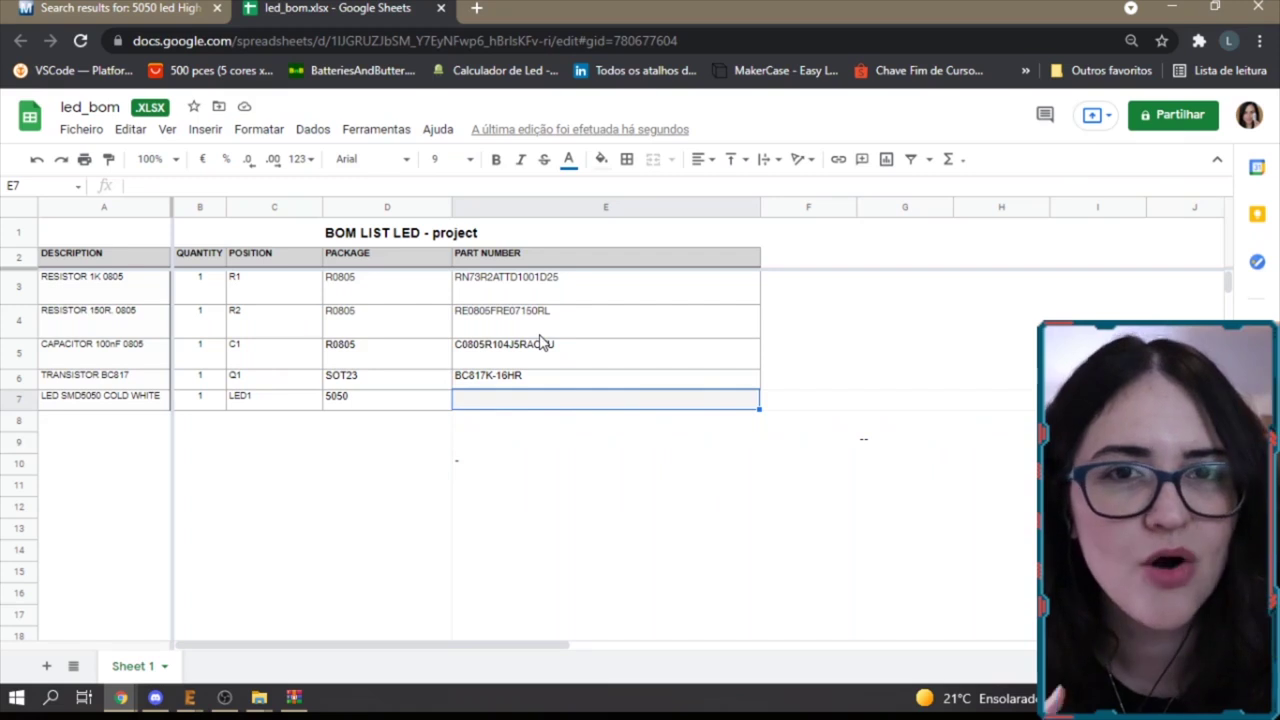
Switch to the Mouser Electronics site and search for "led 5050"
click(115, 8)
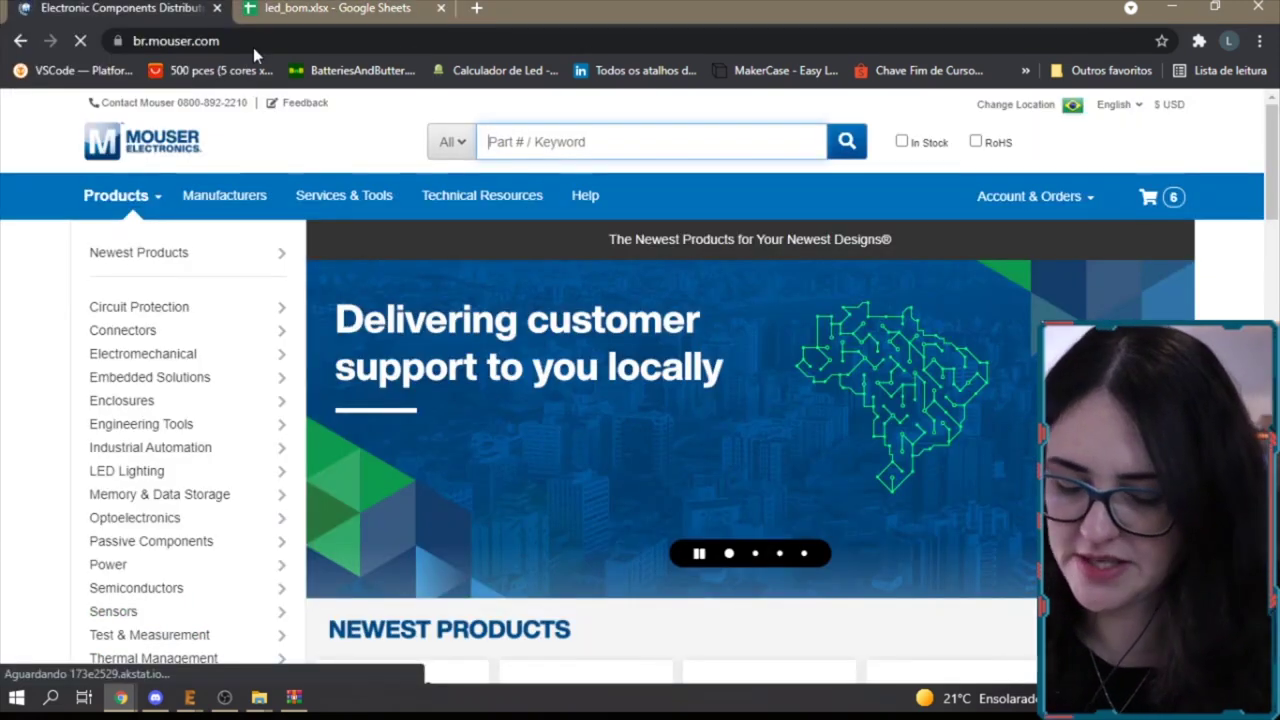
text(led 505)
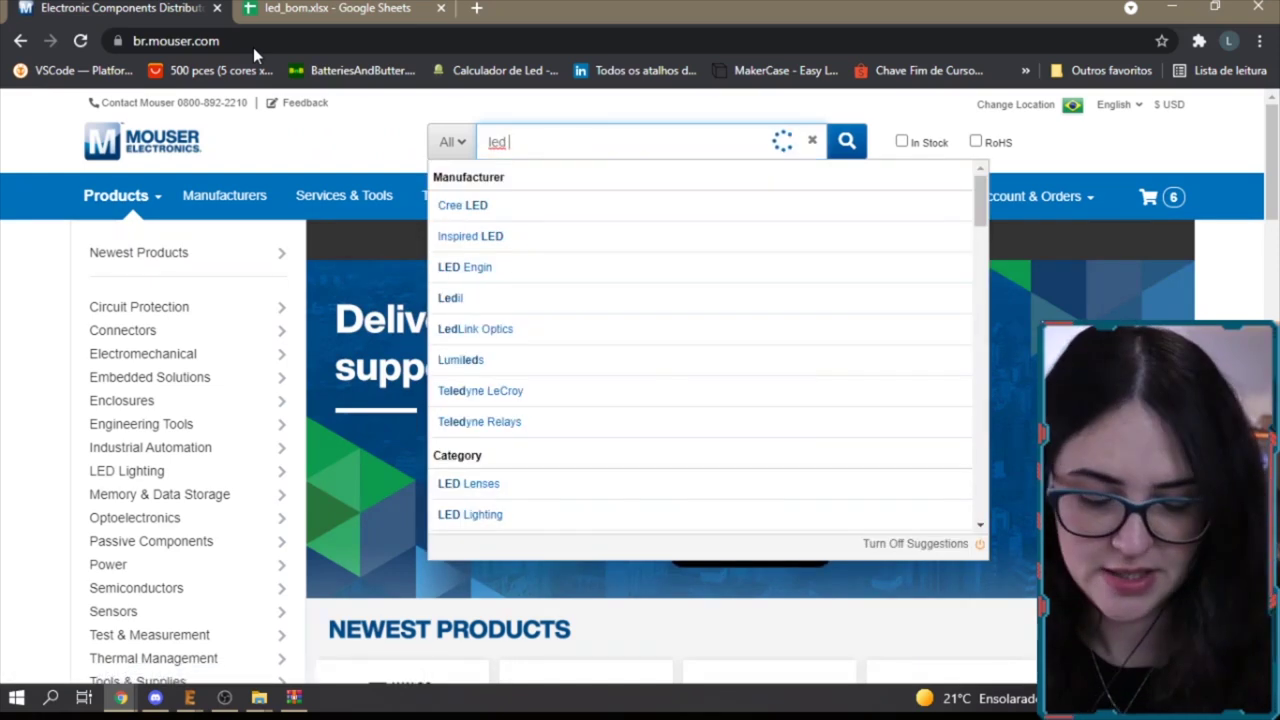
text(0)
key(Return)
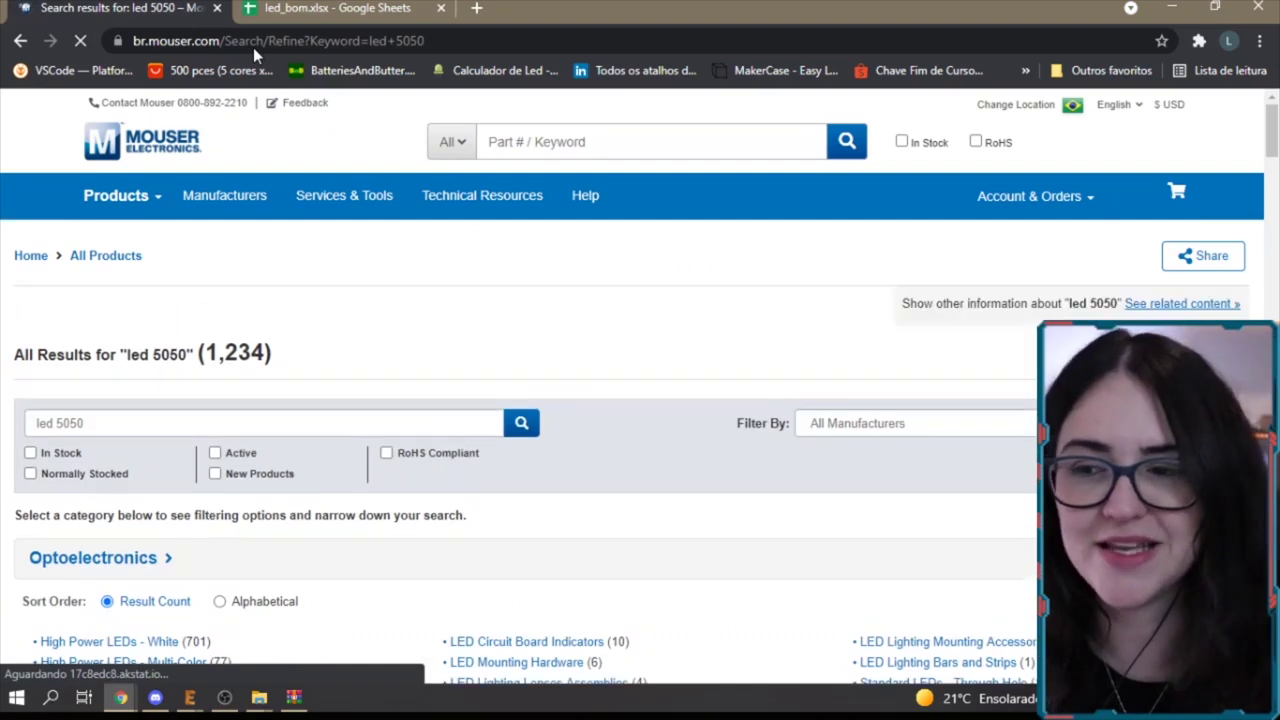
Narrow the search results to the High Power LEDs - White category under Optoelectronics
scroll(360, 429, down, 4)
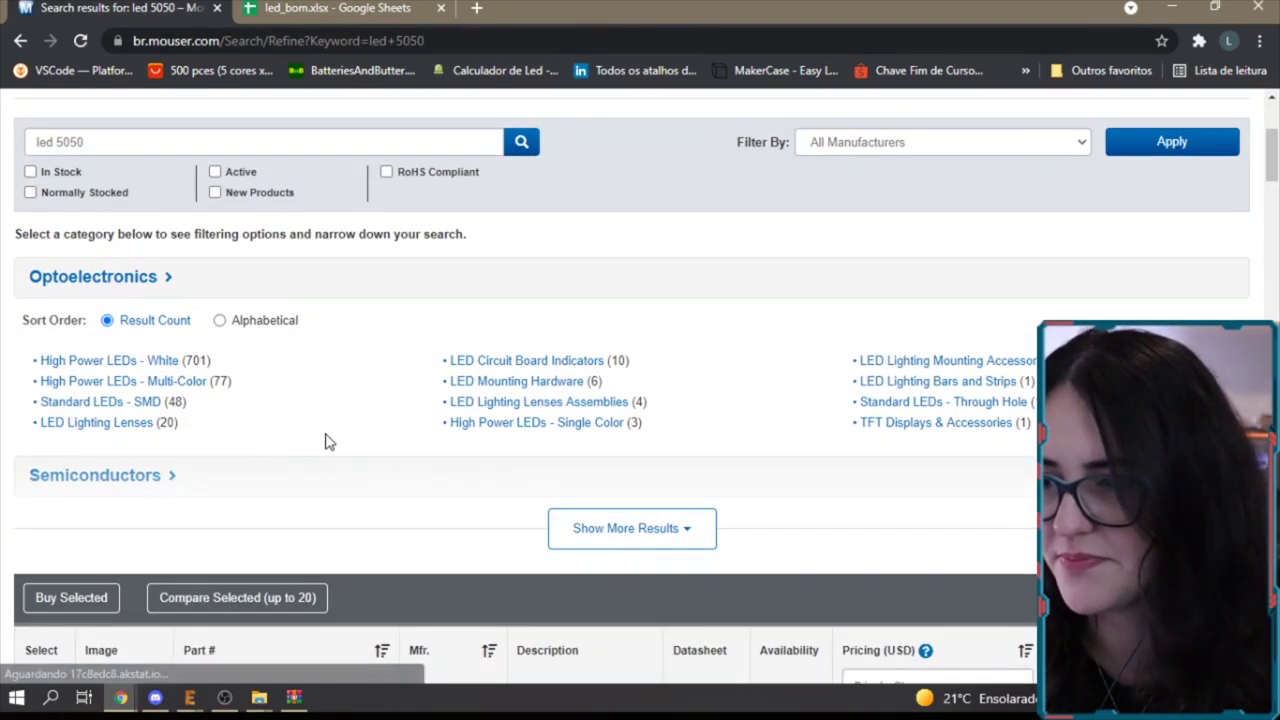
scroll(166, 246, down, 1)
scroll(120, 260, up, 1)
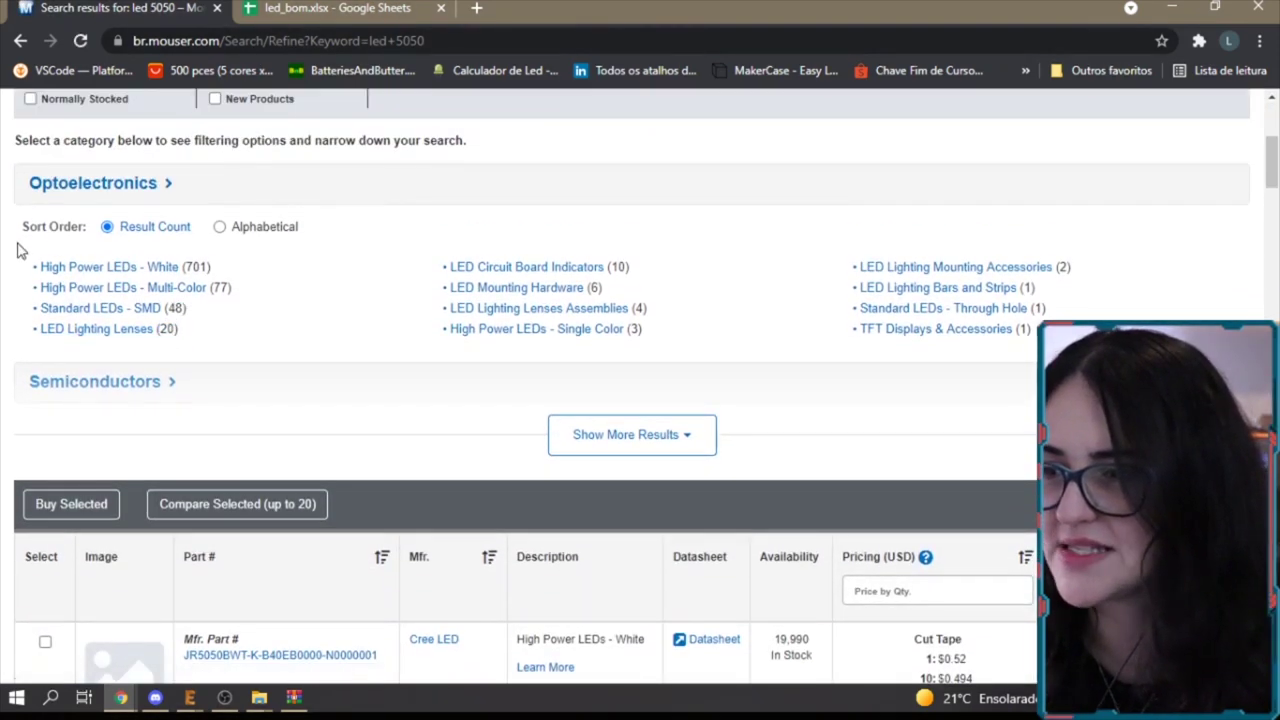
click(172, 268)
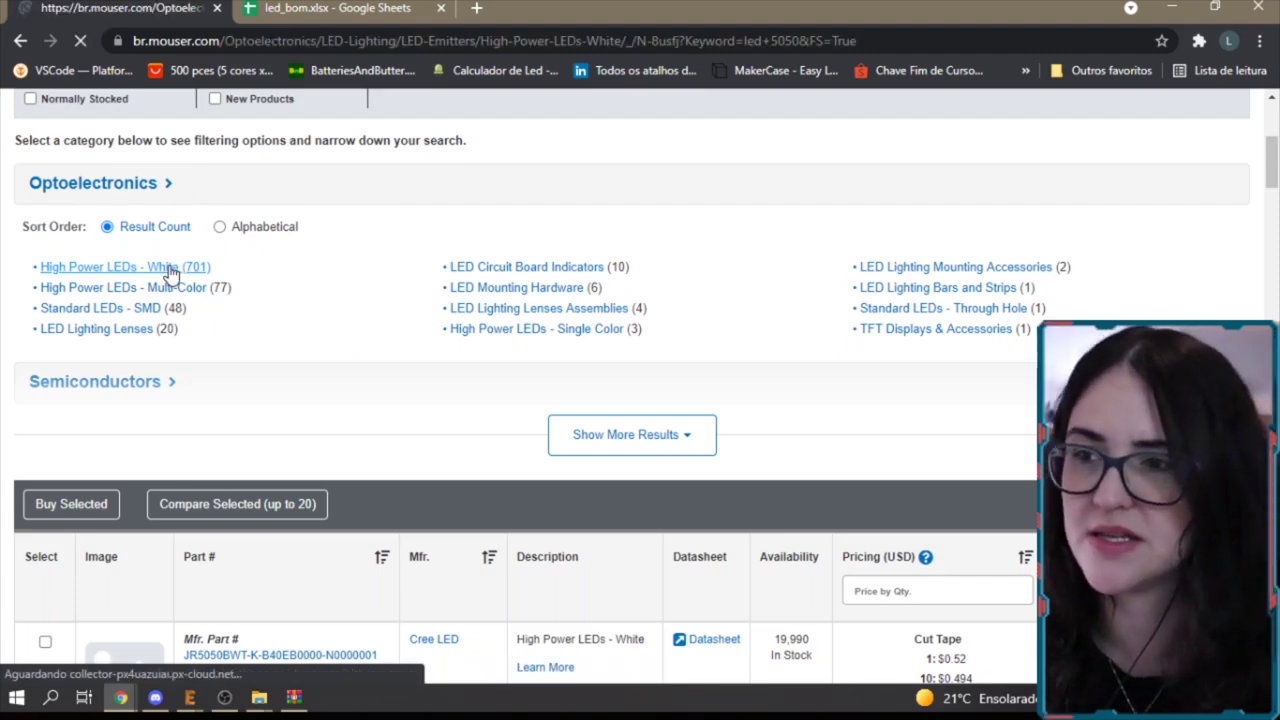
Filter the High Power LEDs - White results to the 5050 package/case
scroll(878, 320, down, 2)
scroll(872, 318, down, 1)
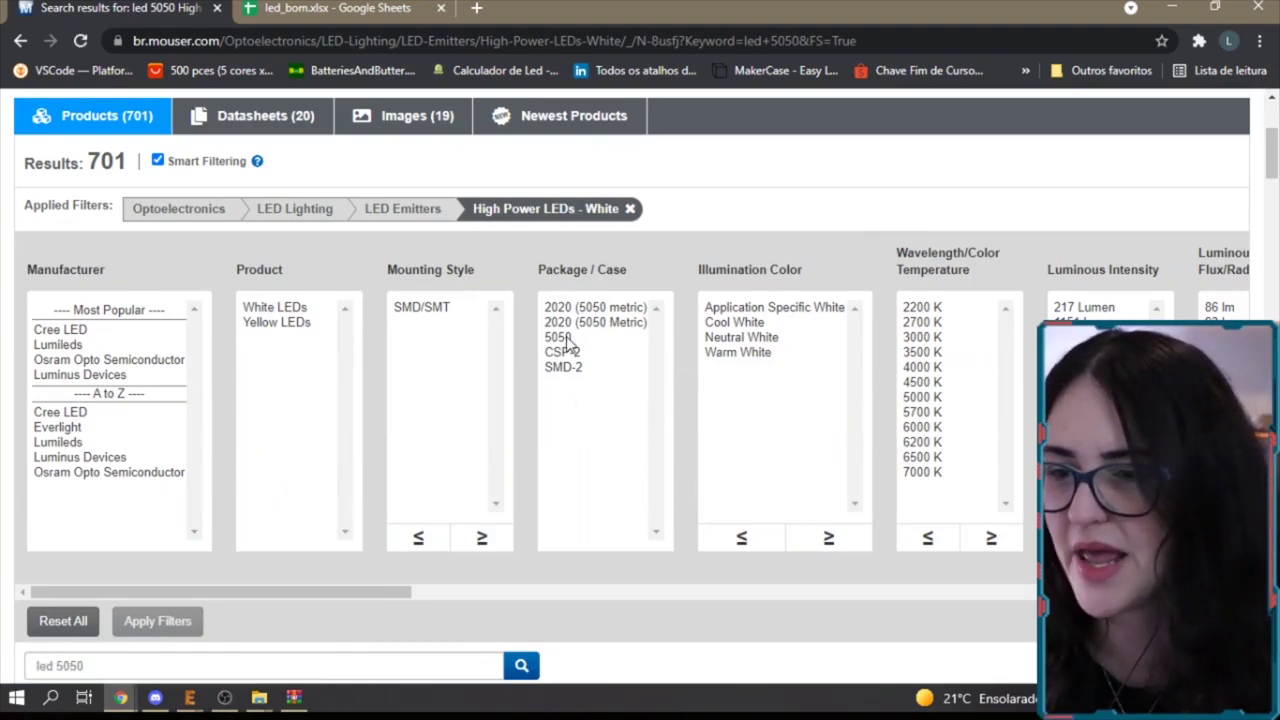
scroll(688, 272, down, 2)
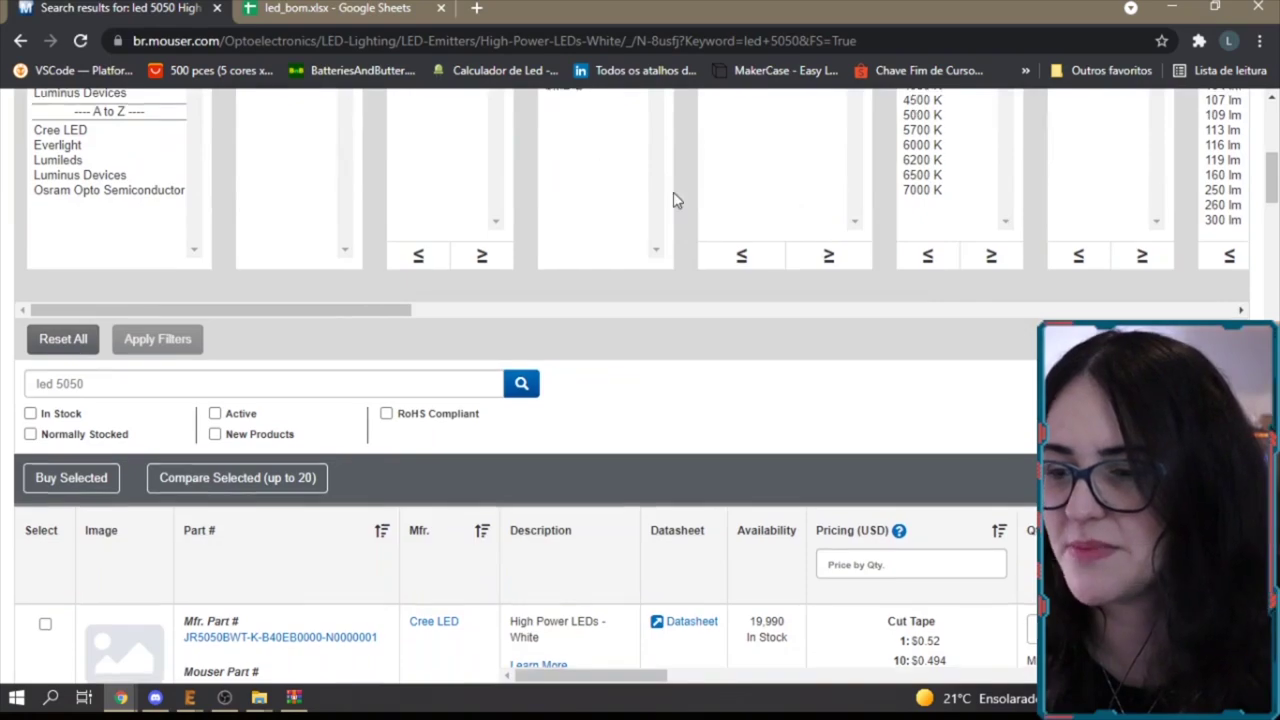
scroll(443, 386, down, 7)
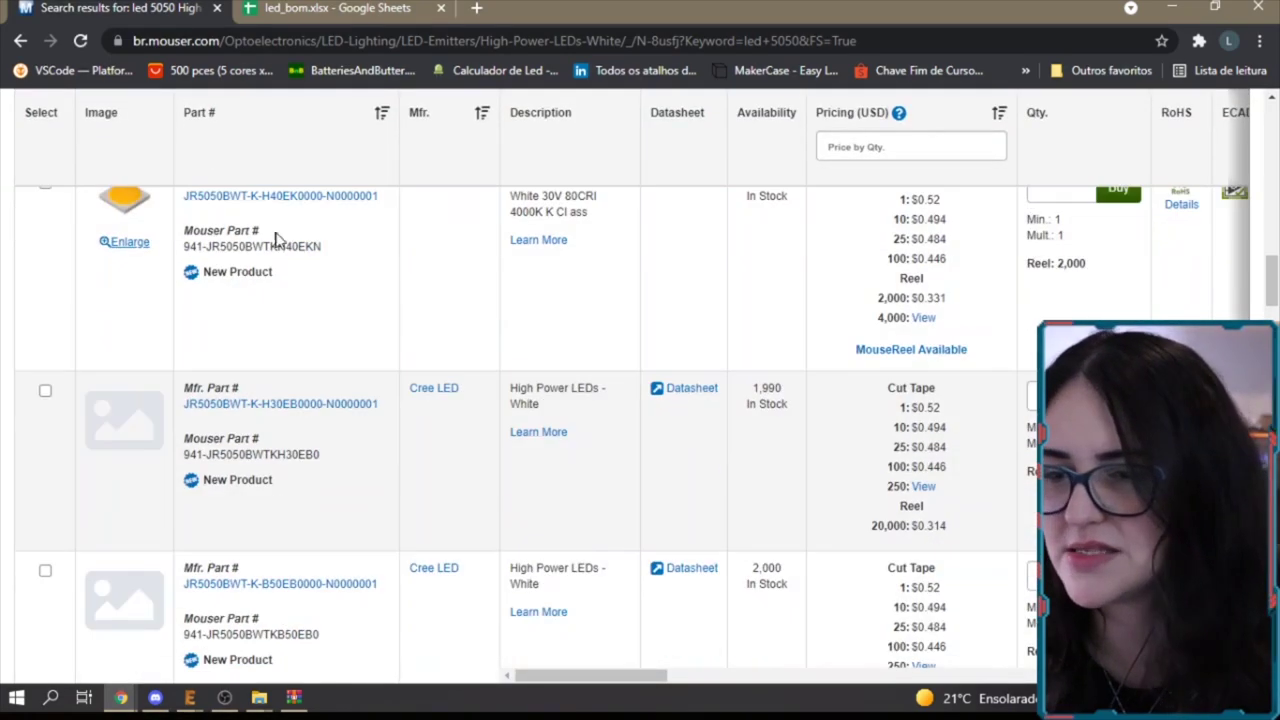
scroll(414, 405, up, 6)
scroll(443, 355, up, 6)
scroll(514, 428, down, 1)
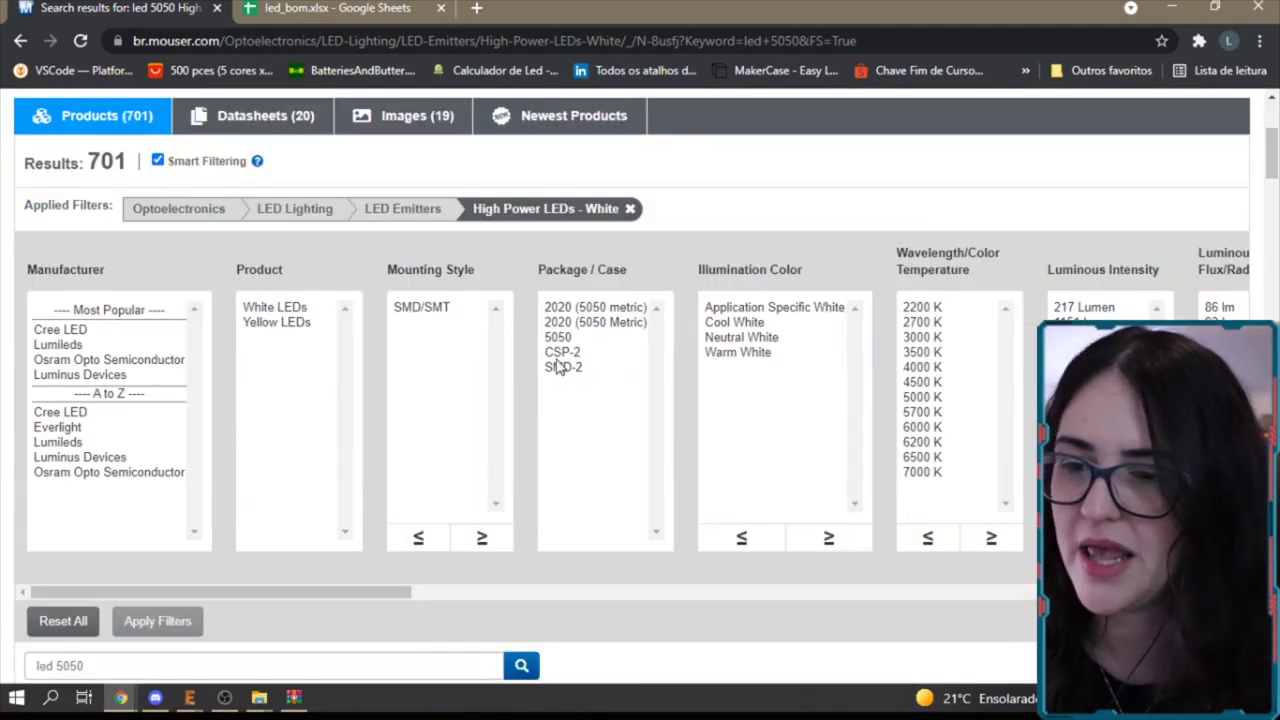
click(560, 338)
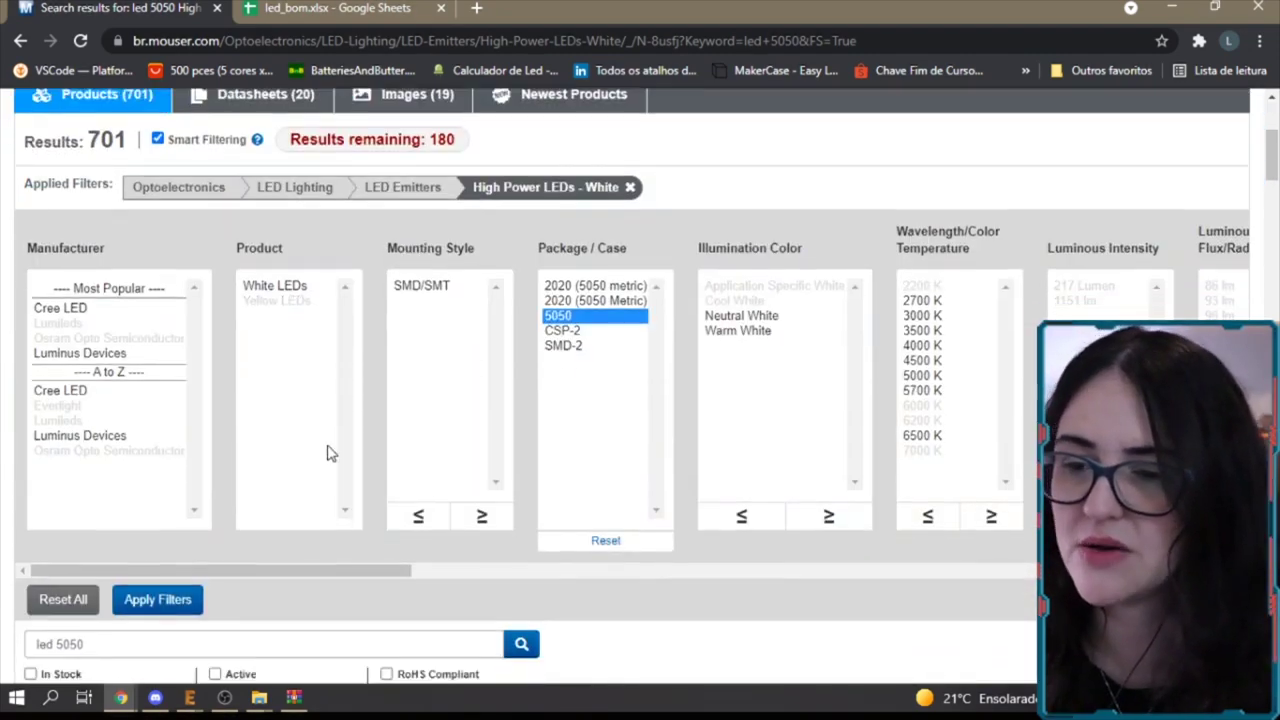
scroll(200, 527, down, 1)
click(158, 527)
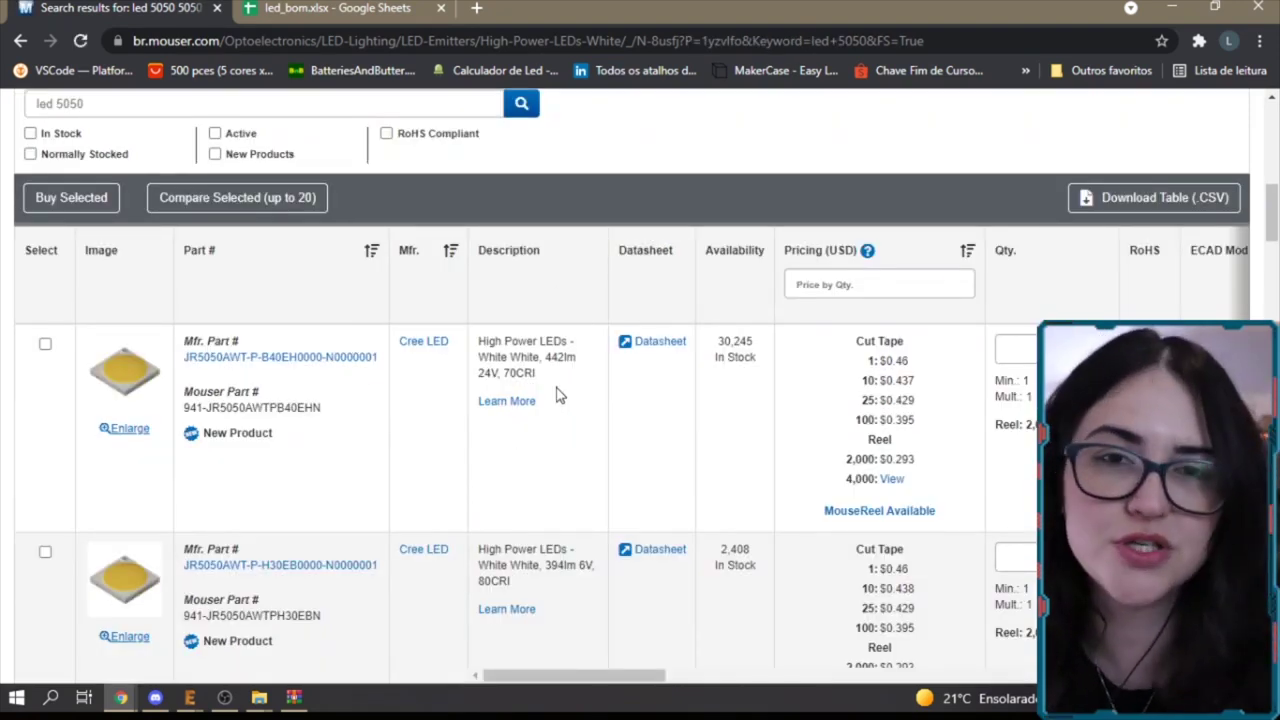
Examine the filtered LED listings and highlight the first Cree LED's manufacturer part number, JR5050AWT-P-B40EH0000-N0000001
scroll(555, 398, down, 2)
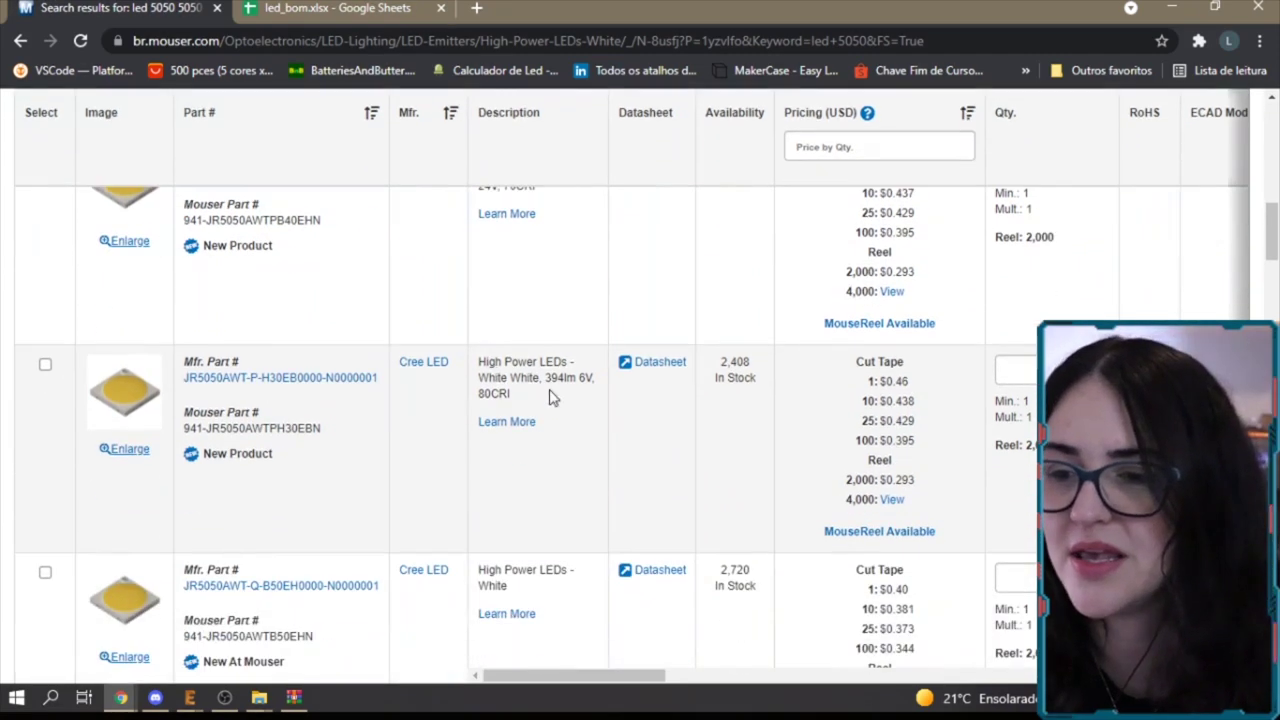
scroll(450, 330, up, 1)
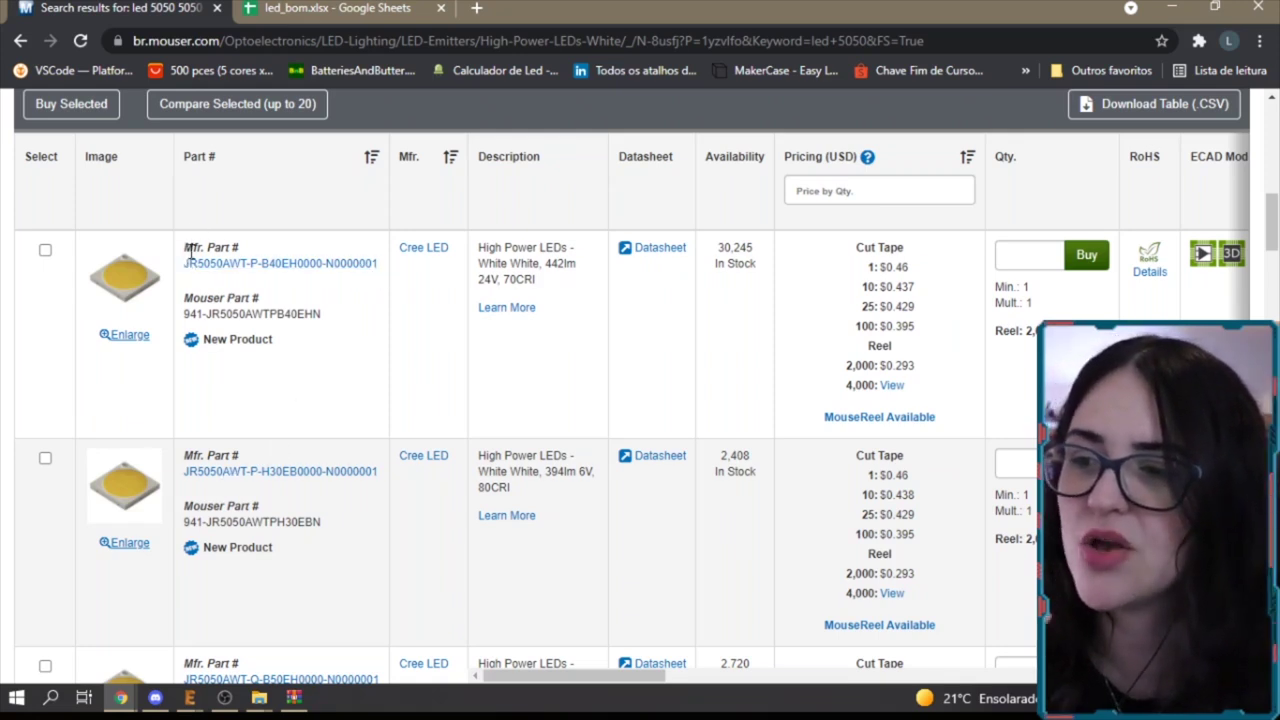
drag(183, 251, 186, 278)
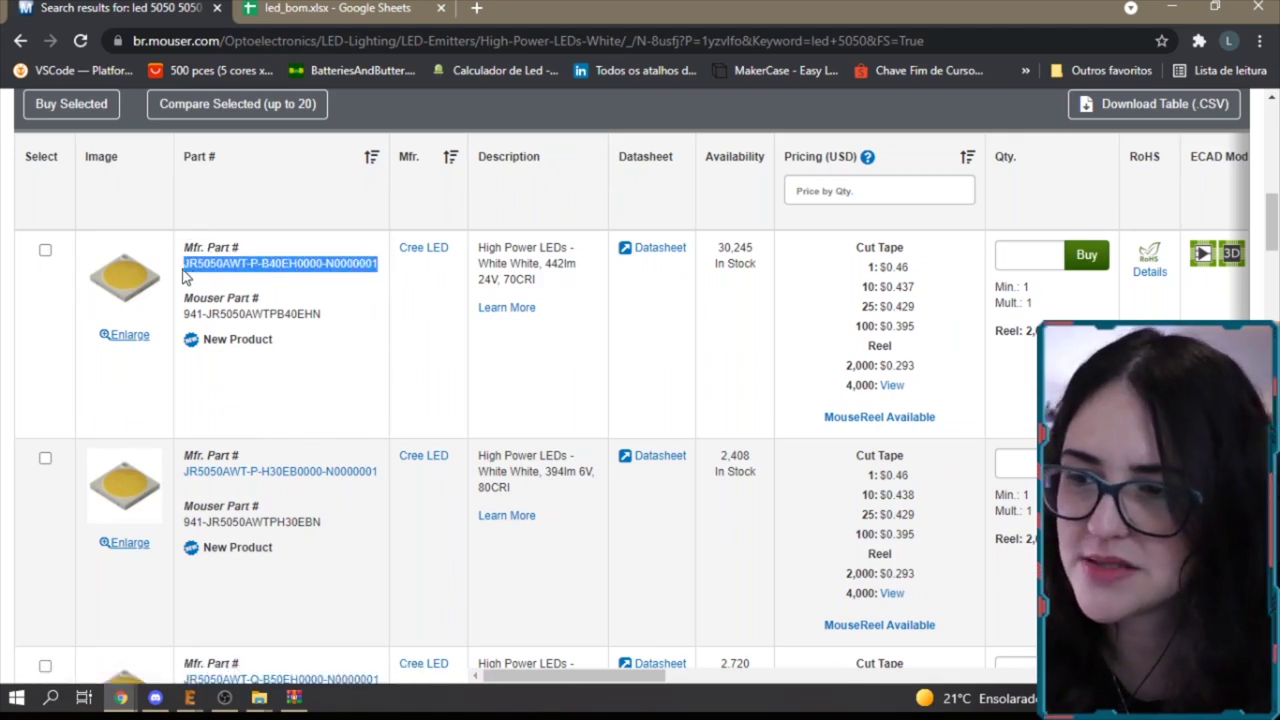
click(360, 318)
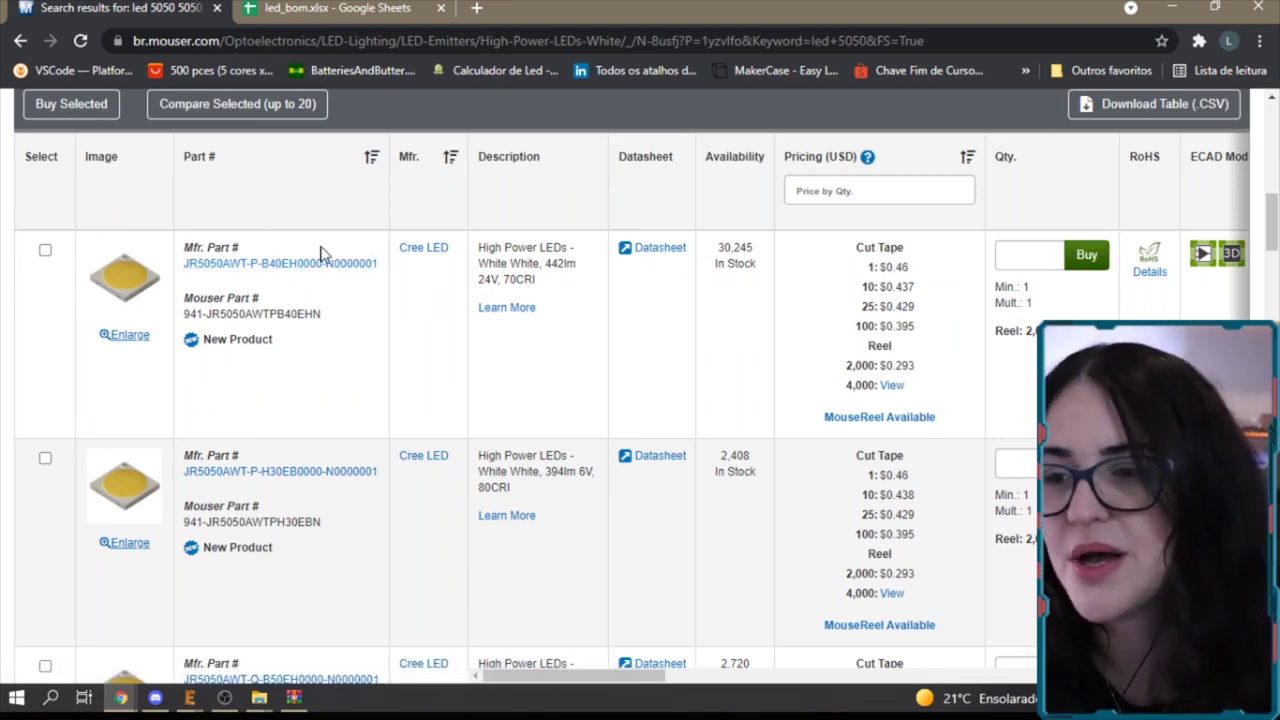
scroll(395, 359, up, 2)
scroll(360, 420, down, 2)
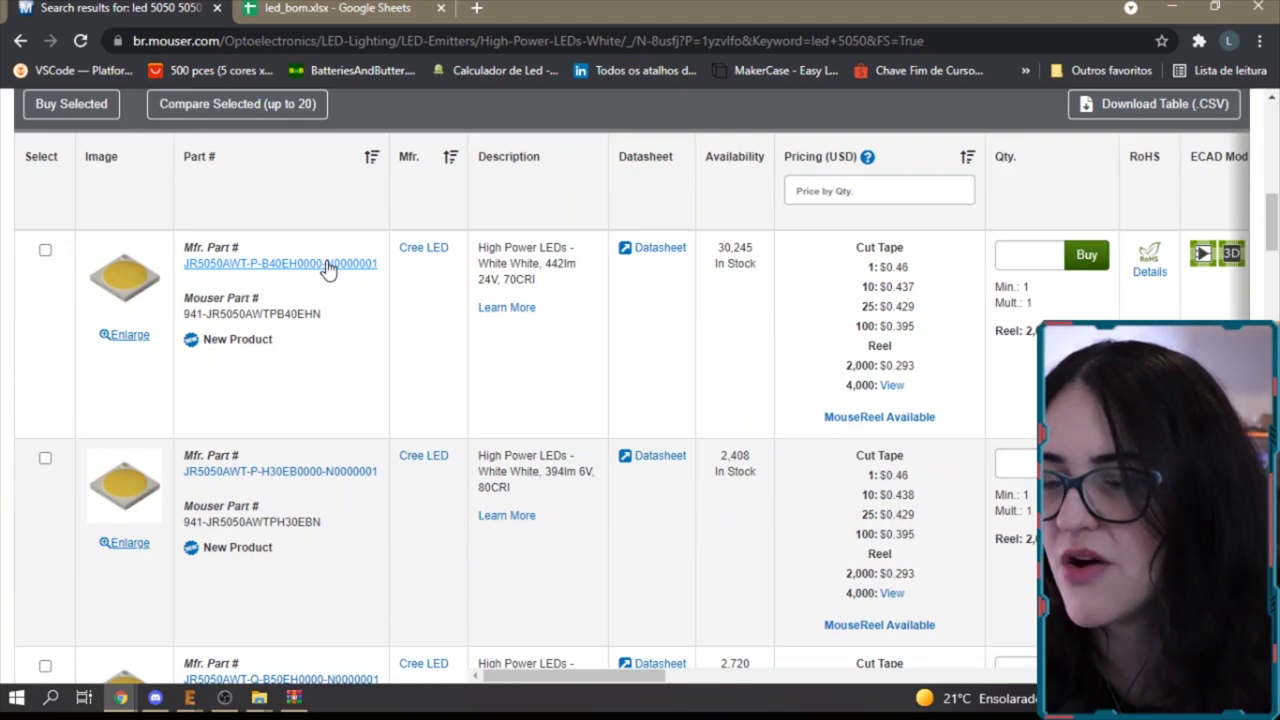